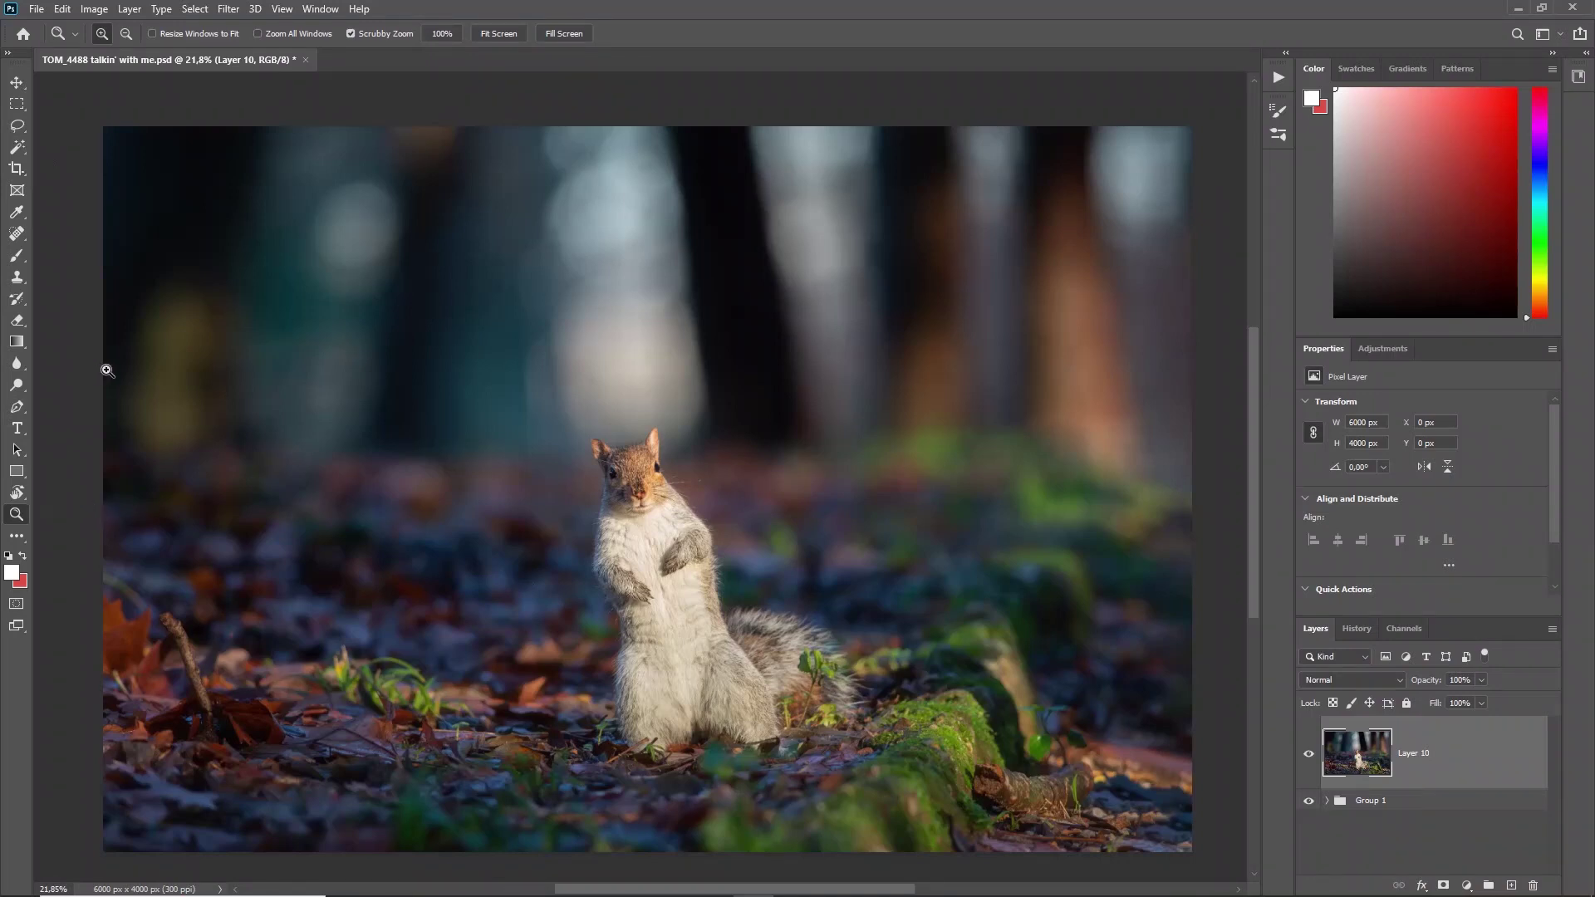
{"action": "left_click", "coordinate": [17, 104]}
{"action": "left_click", "coordinate": [14, 170]}
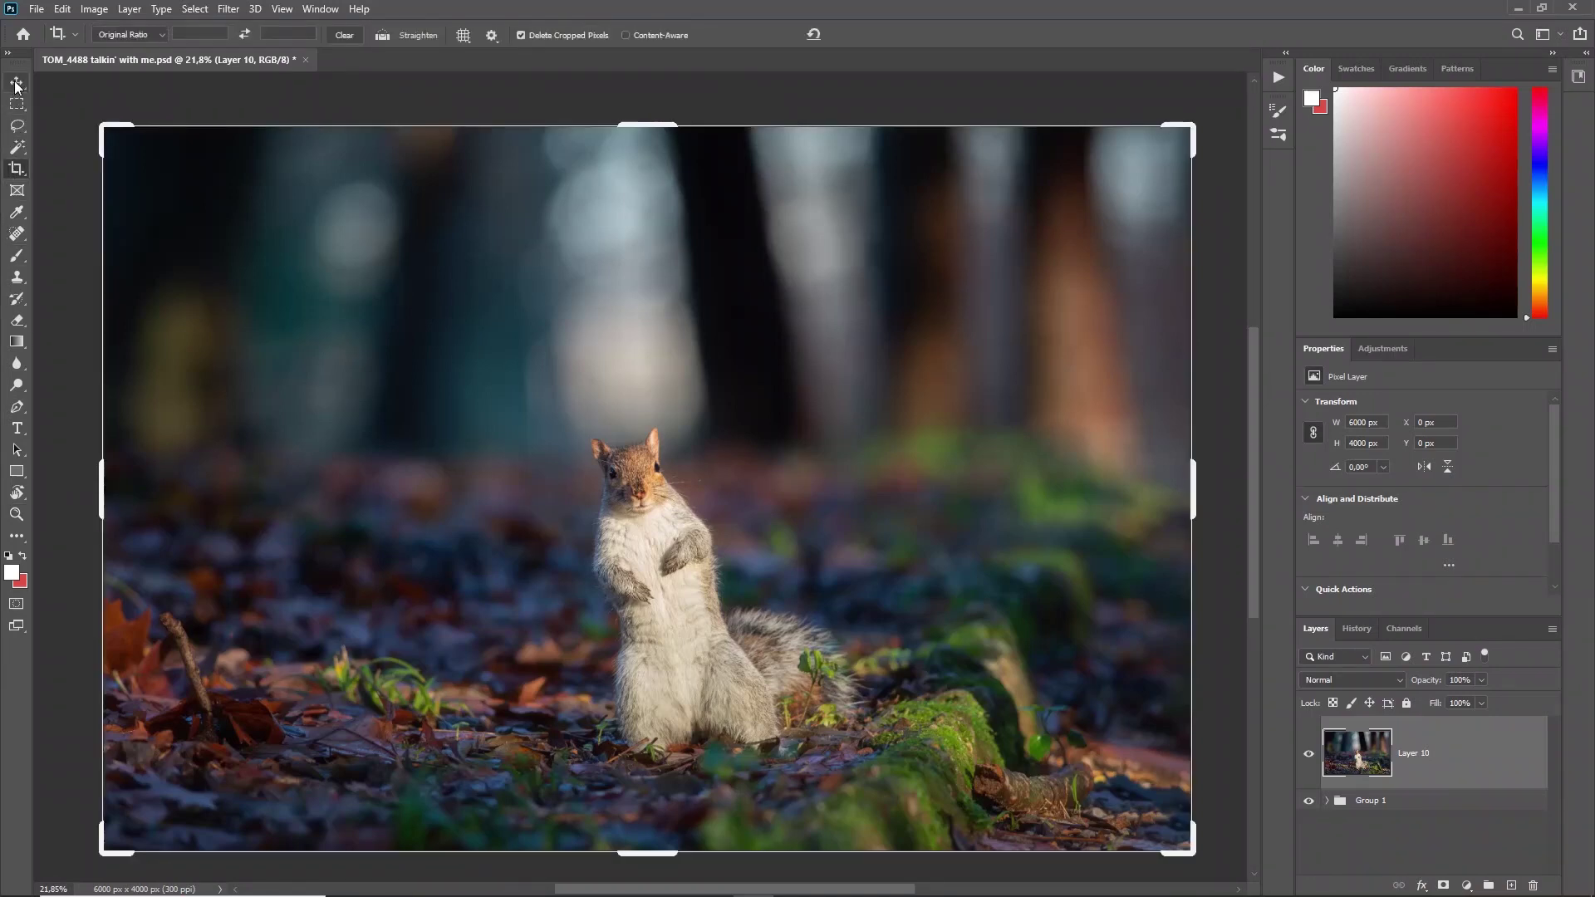
{"action": "left_click", "coordinate": [17, 84]}
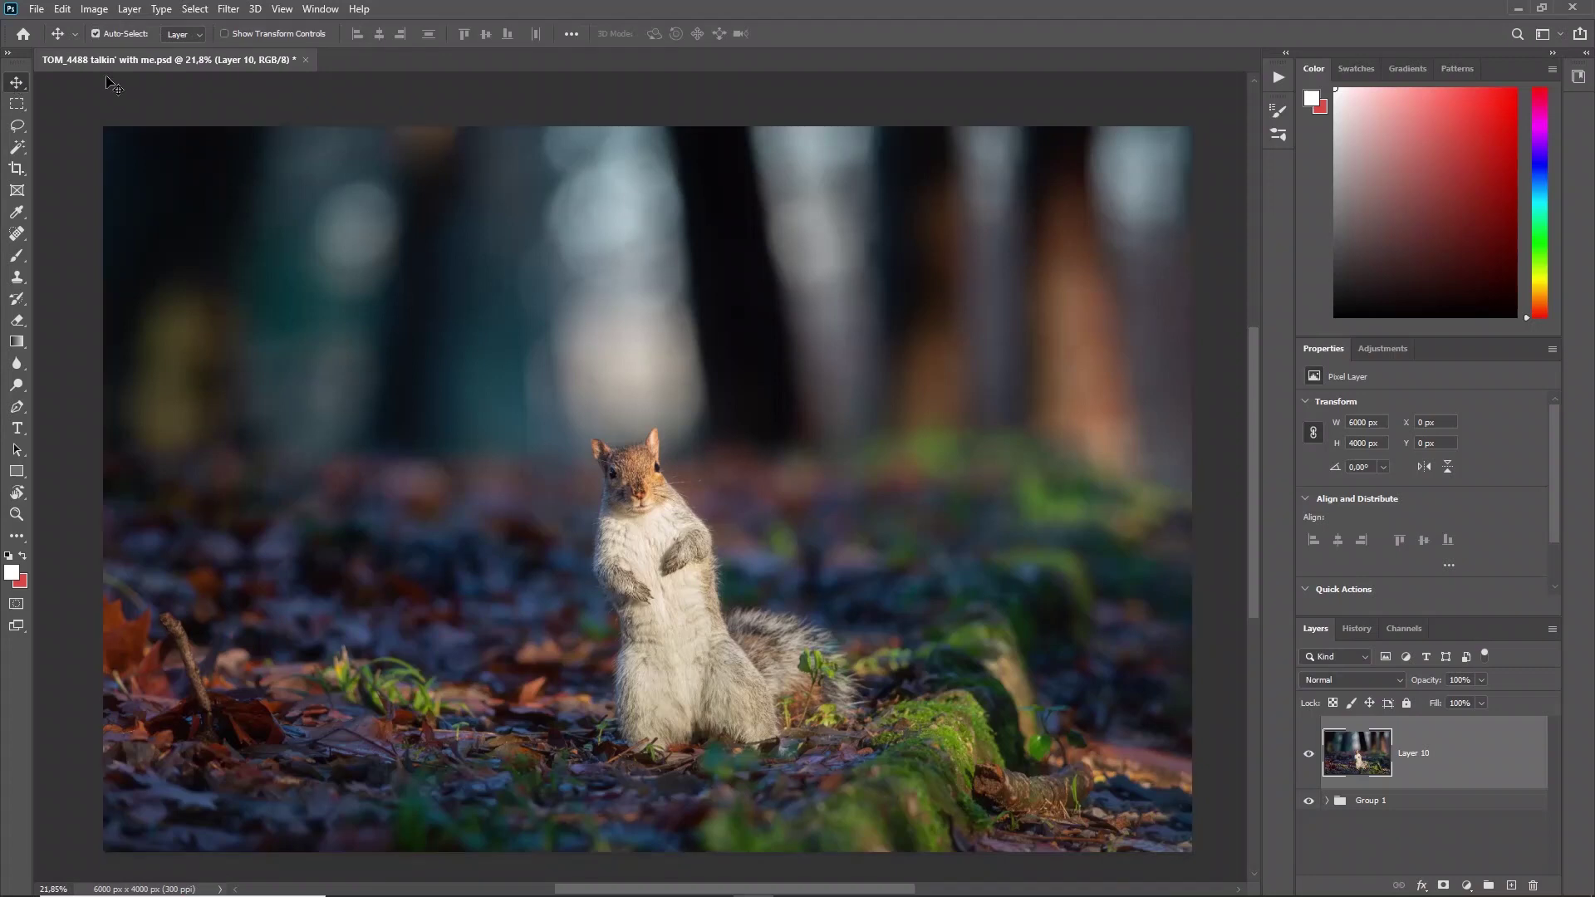
{"action": "left_click", "coordinate": [17, 255]}
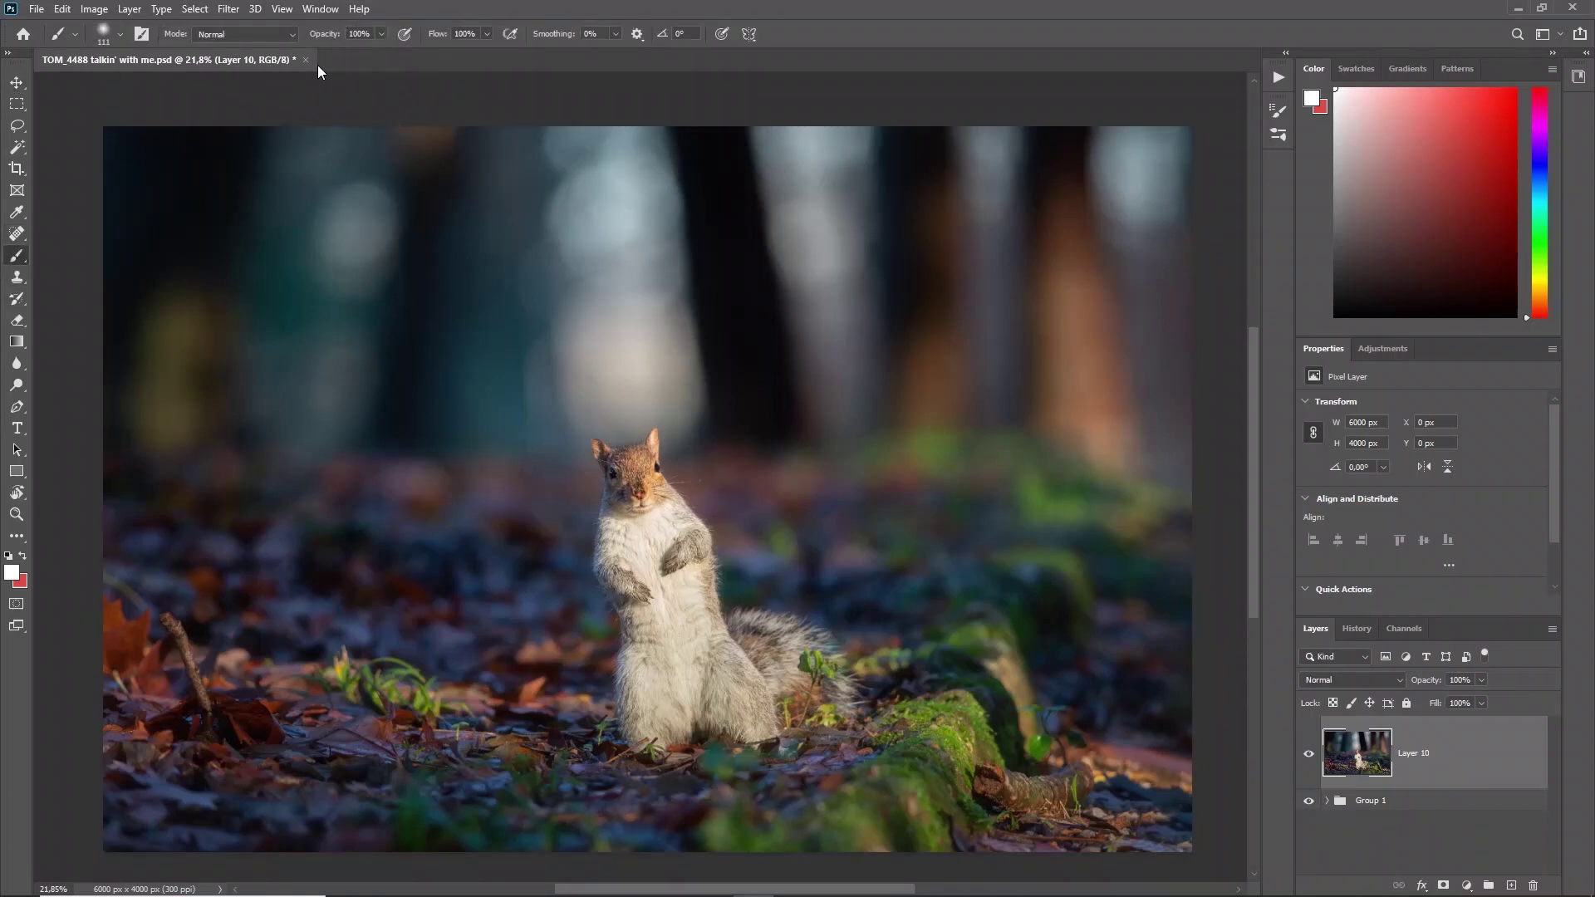
- With the Move tool active, set Layer 10's opacity to 25% and its fill to 30%
{"action": "left_click", "coordinate": [14, 85]}
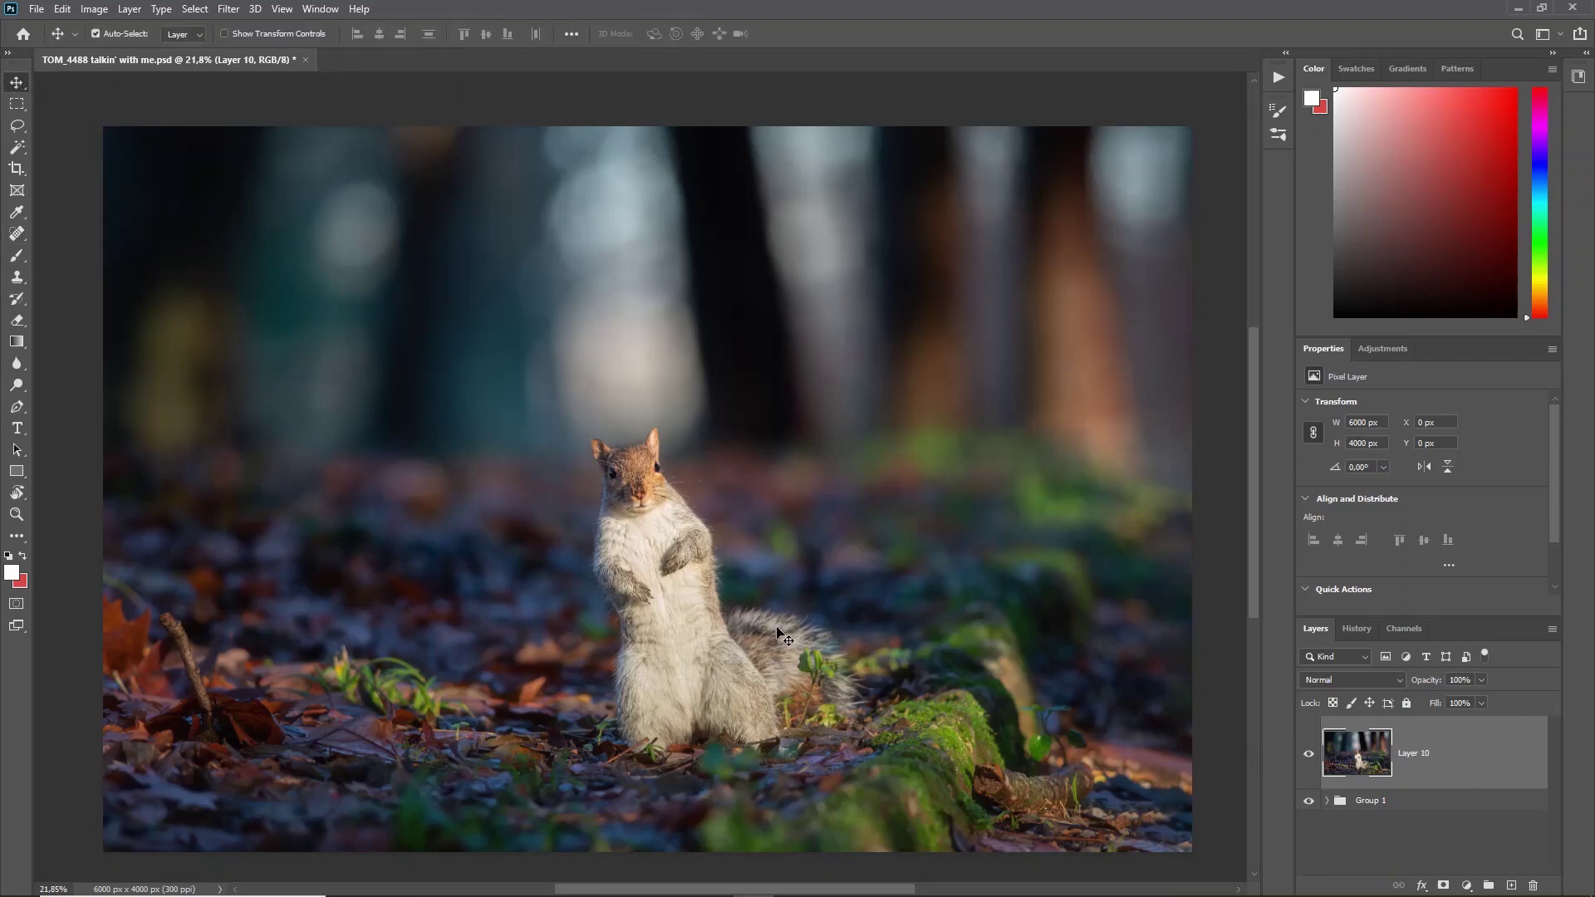
{"action": "key", "text": "2"}
{"action": "key", "text": "shift+3"}
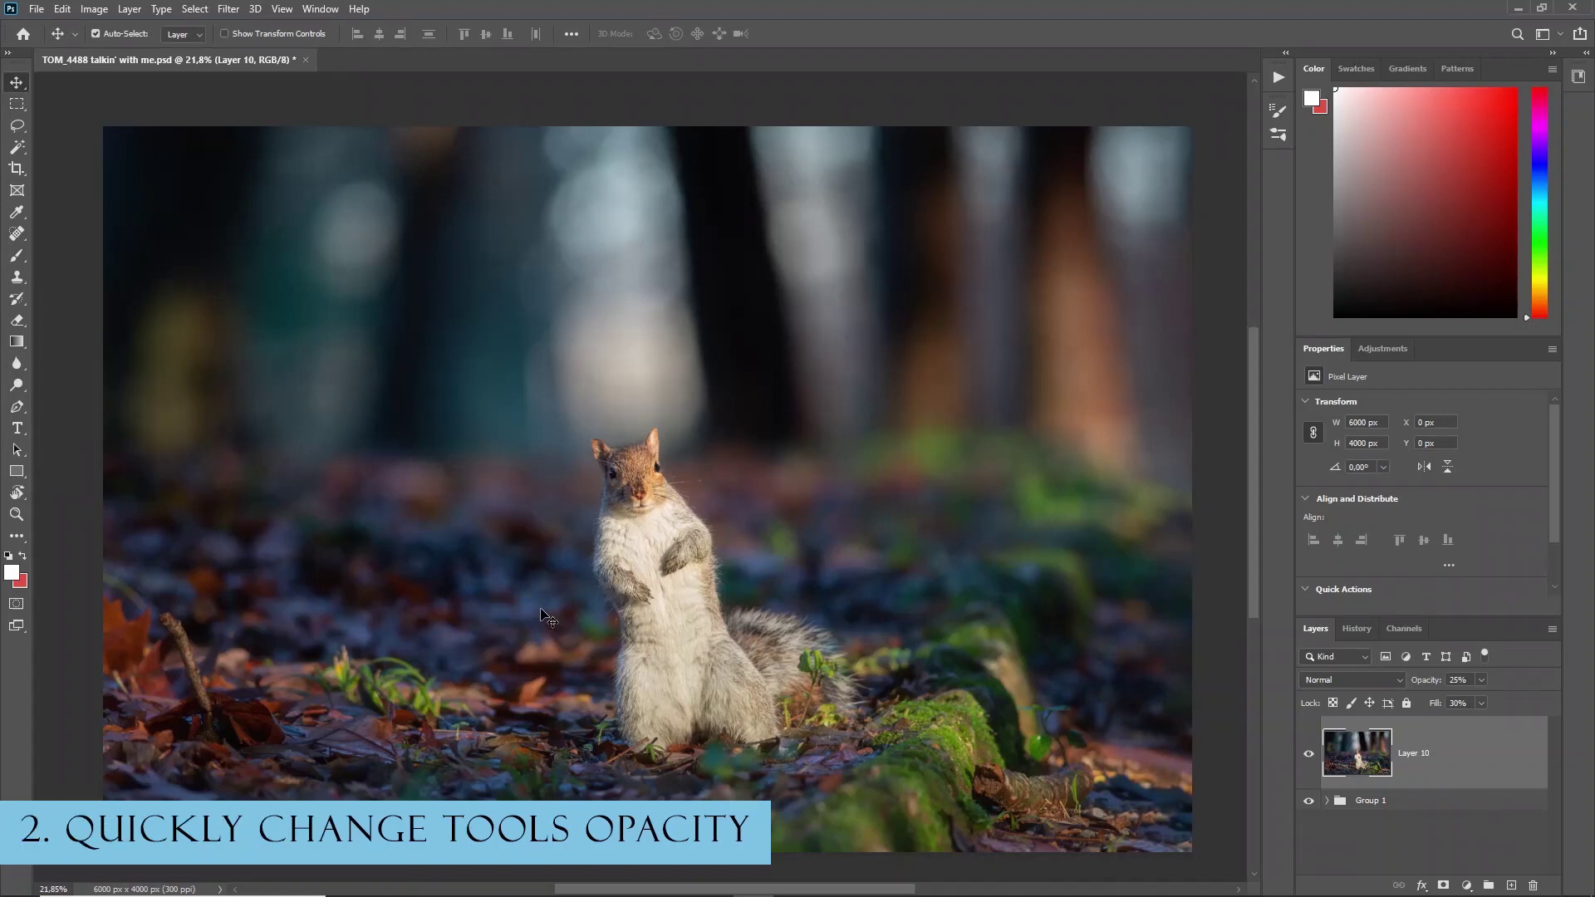
- Set the Brush tool's opacity to 30% and its flow to 60%
{"action": "left_click", "coordinate": [17, 257]}
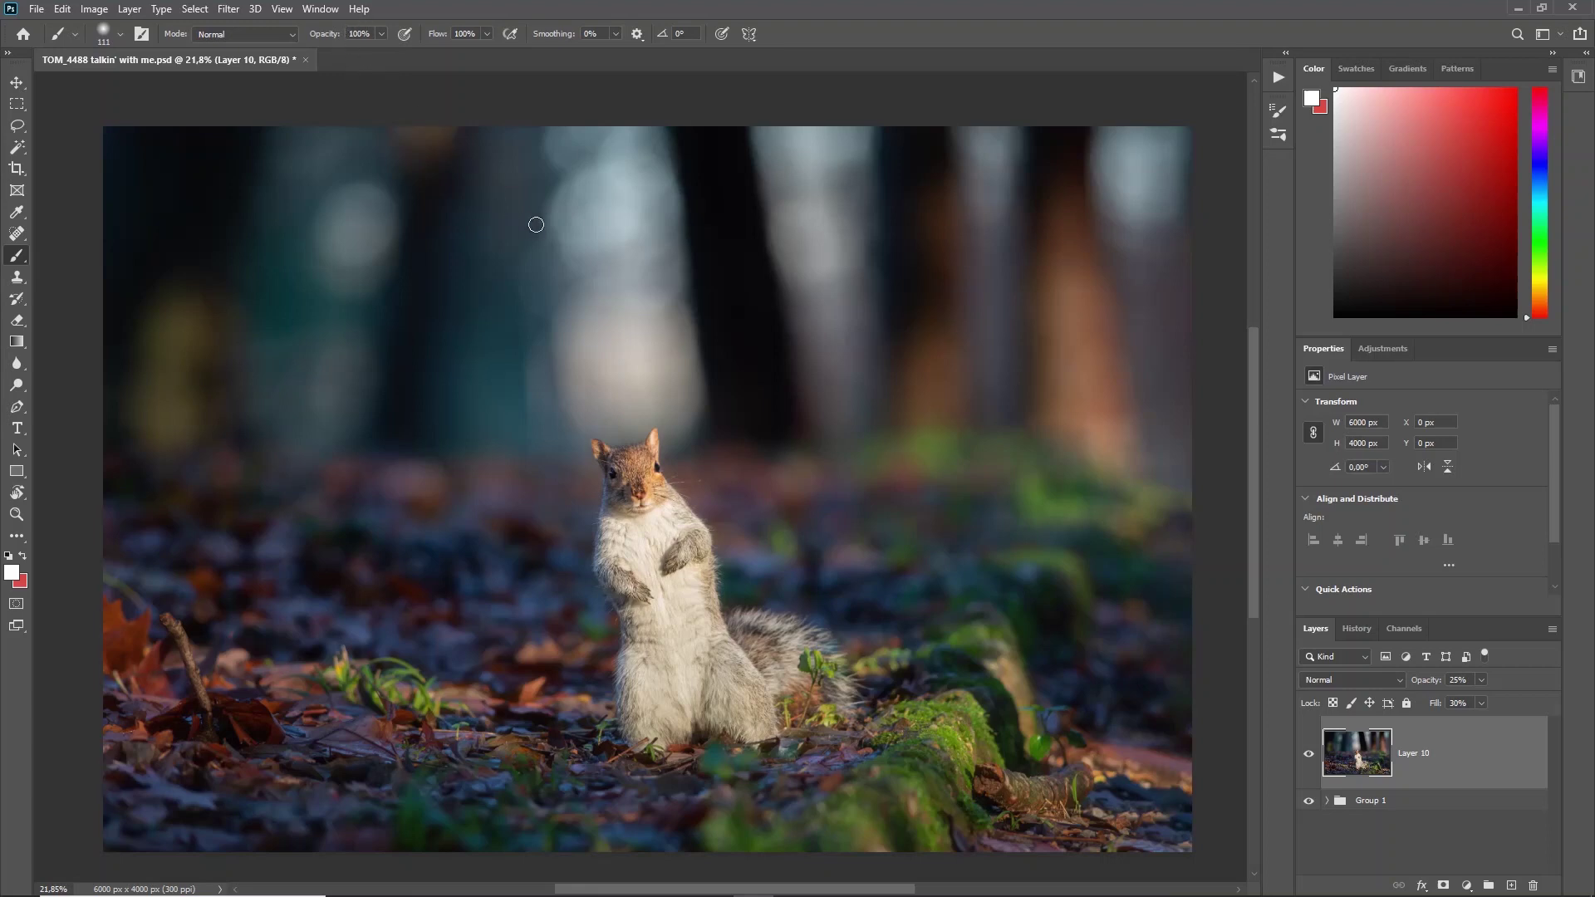
{"action": "key", "text": "3"}
{"action": "key", "text": "shift+6"}
- Create a guide layout across the whole canvas with both columns and rows enabled
{"action": "key", "text": "v"}
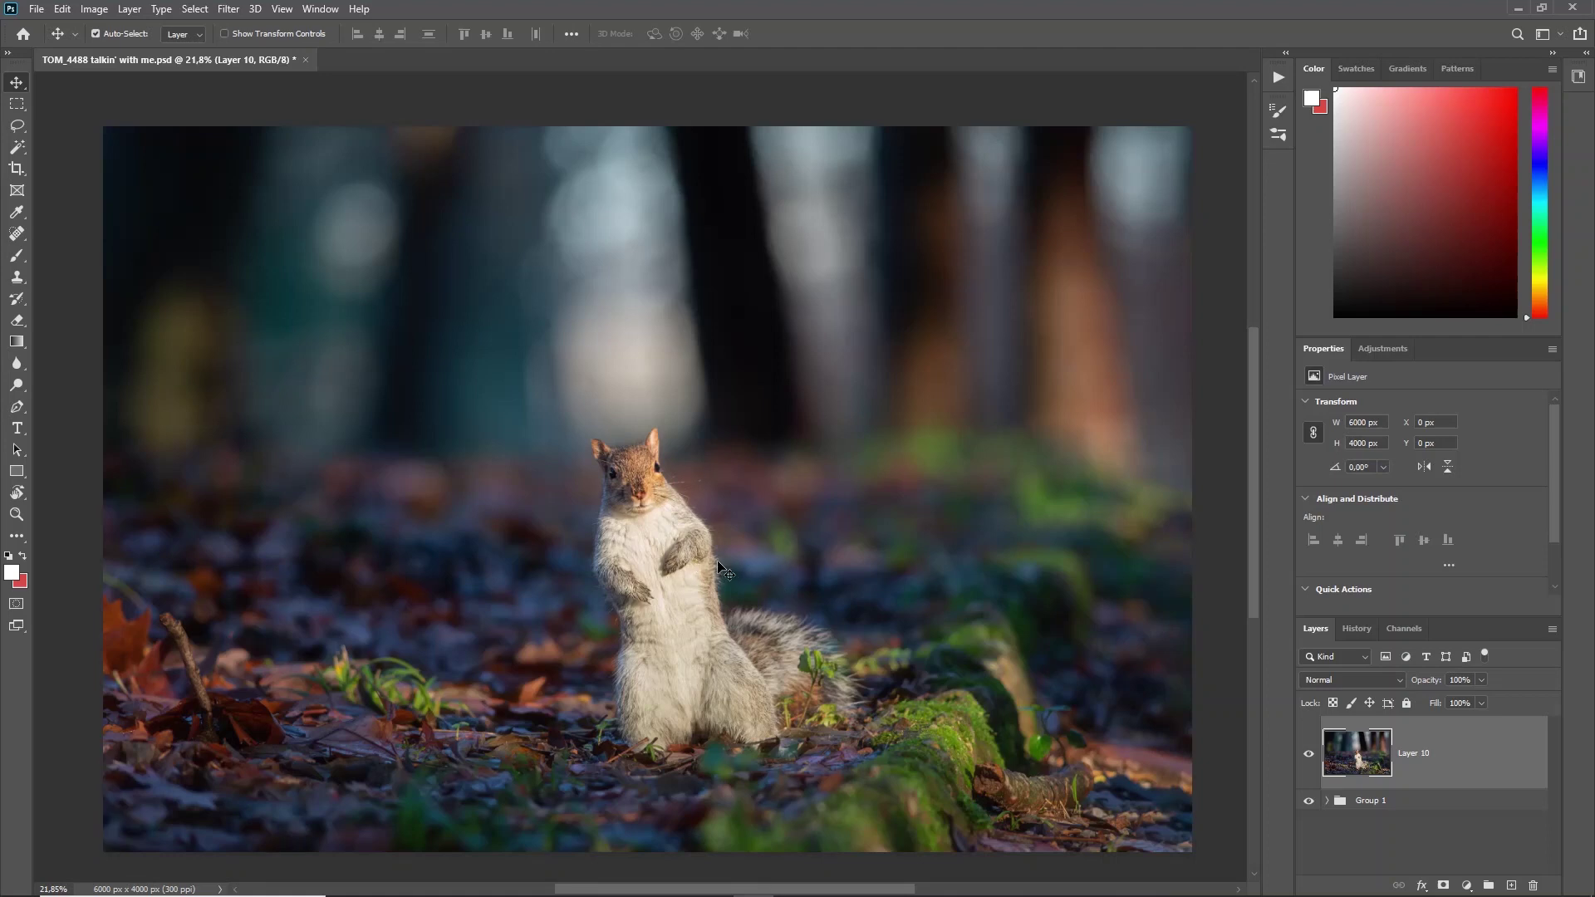
{"action": "left_click", "coordinate": [281, 8]}
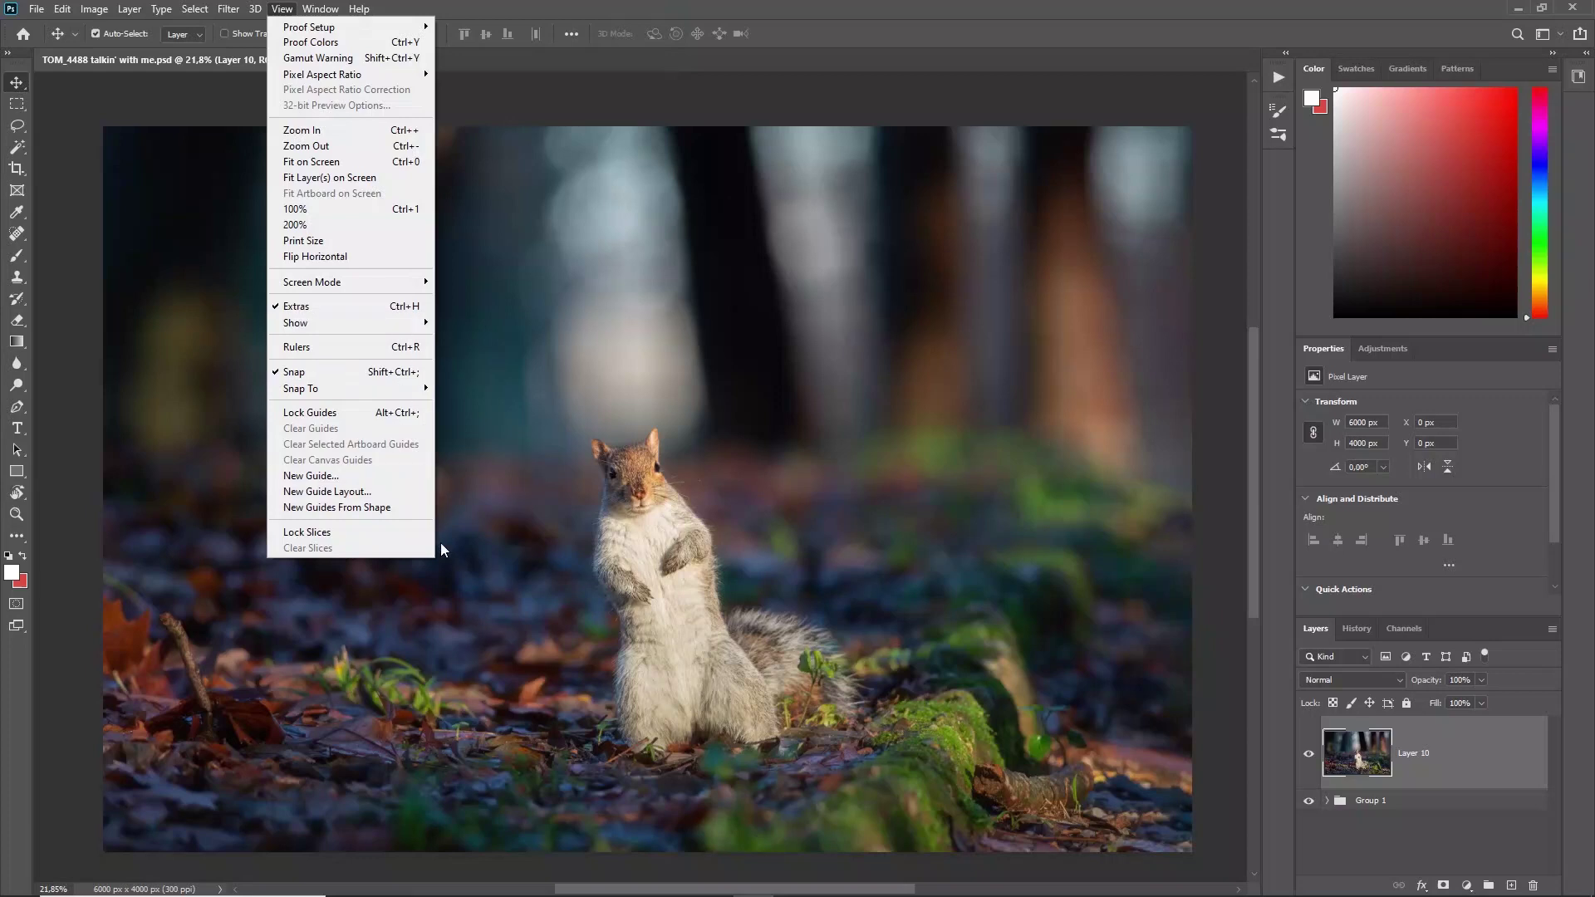
{"action": "left_click", "coordinate": [406, 495]}
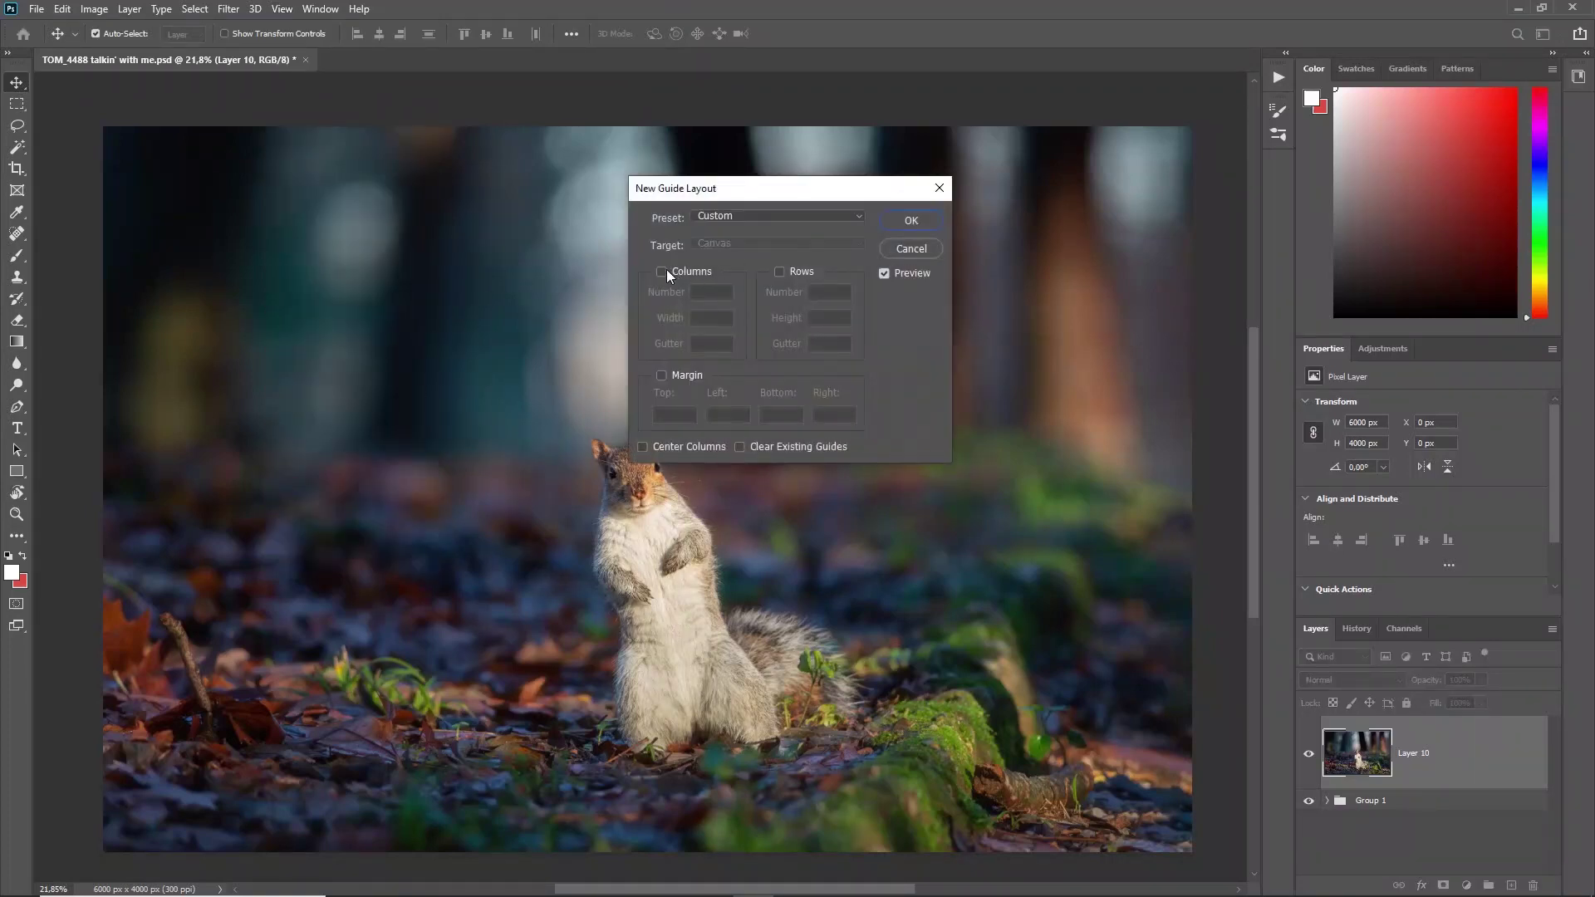
{"action": "left_click", "coordinate": [662, 272]}
{"action": "left_click", "coordinate": [779, 272]}
{"action": "left_click", "coordinate": [716, 294]}
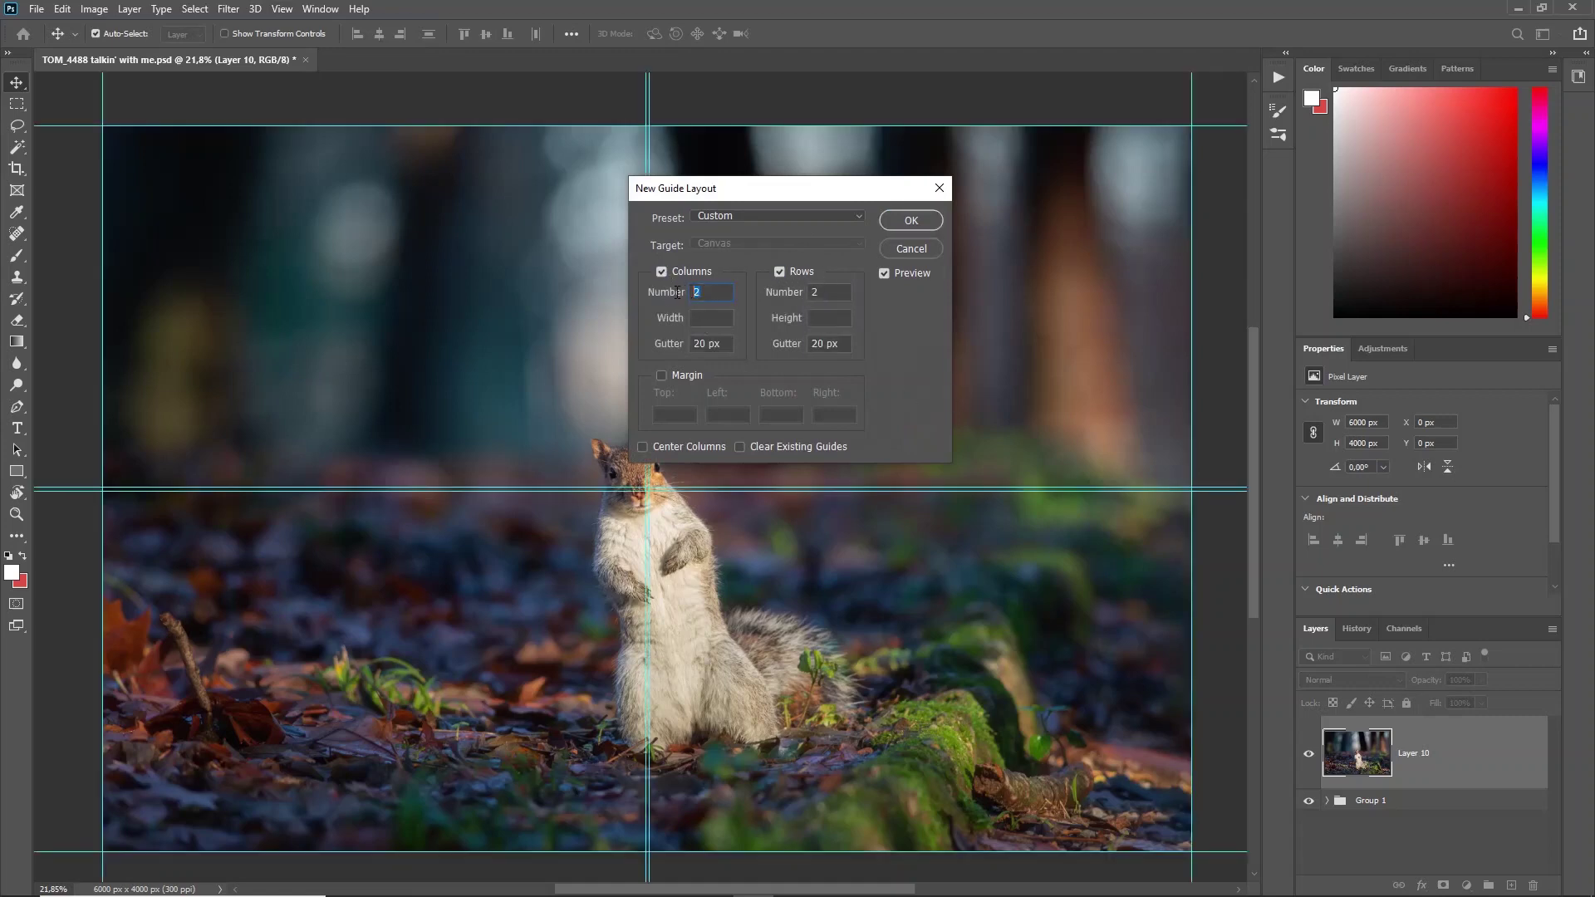
{"action": "double_click", "coordinate": [834, 292]}
{"action": "left_click", "coordinate": [914, 220]}
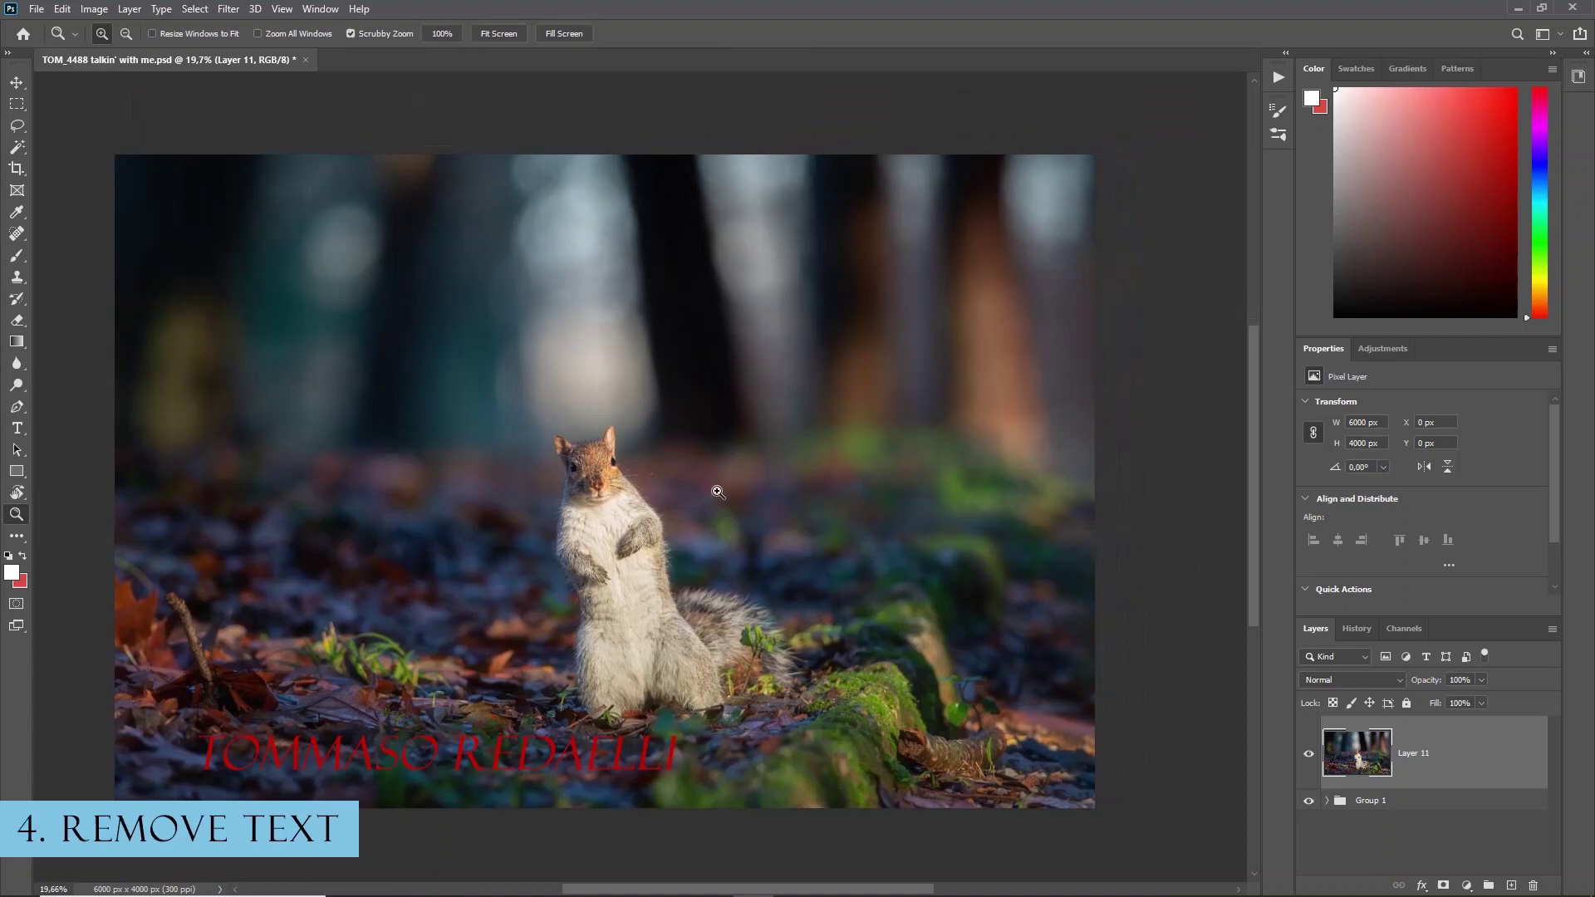
- Select the first letter of the red text at the bottom of the photo with the Magic Wand
{"action": "left_click_drag", "start_coordinate": [810, 474], "coordinate": [822, 477]}
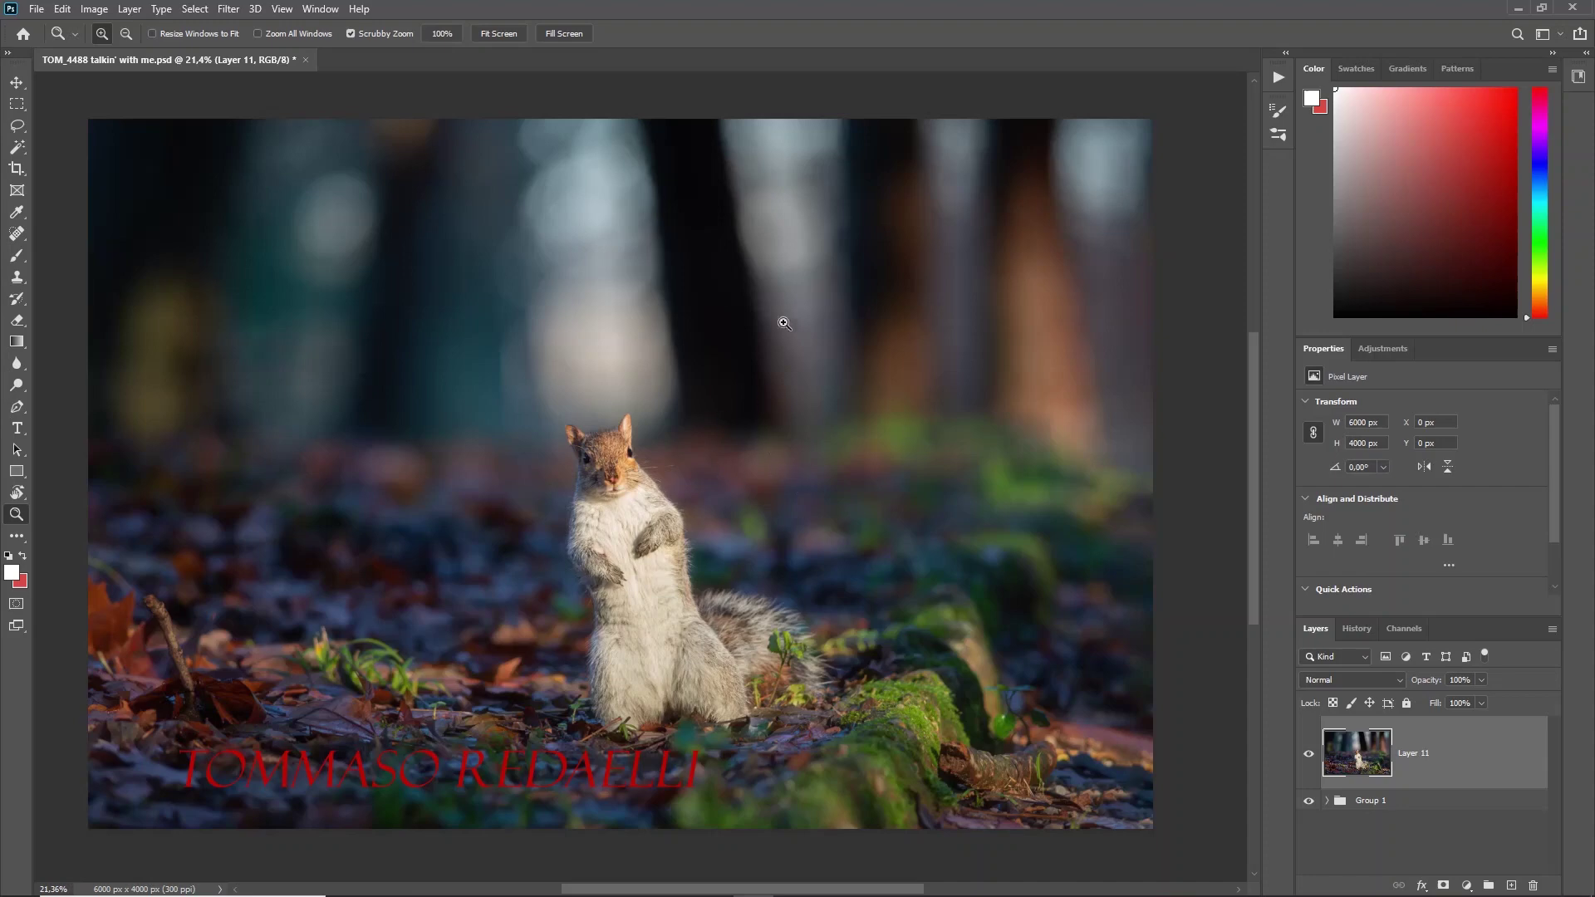
{"action": "left_click", "coordinate": [17, 150]}
{"action": "scroll", "coordinate": [193, 754], "scroll_direction": "up", "scroll_amount": 6}
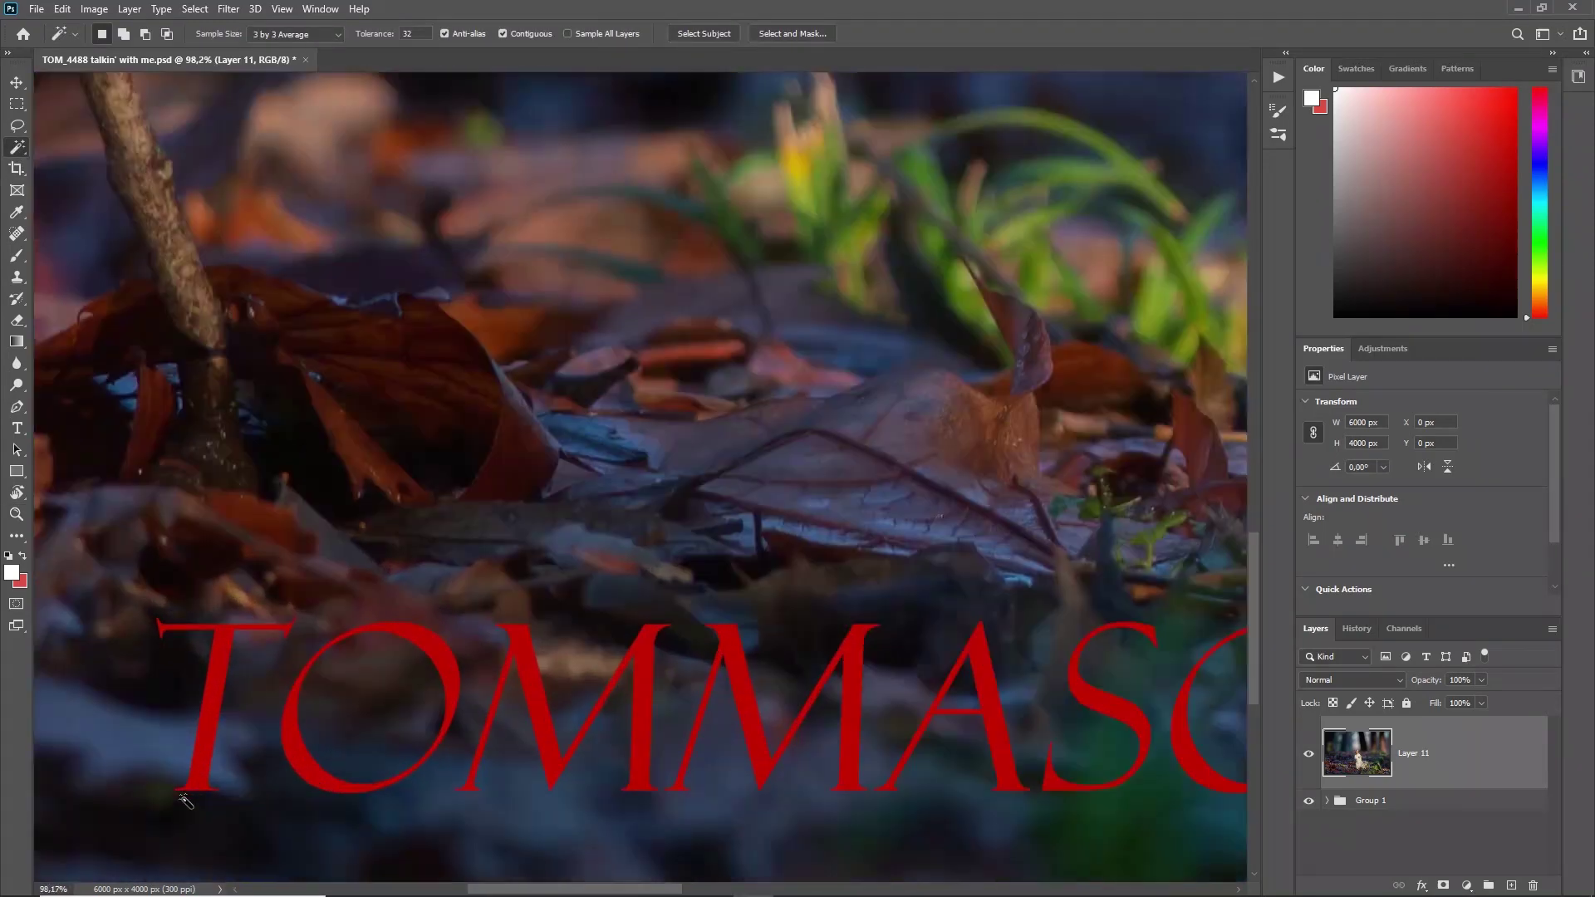
{"action": "scroll", "coordinate": [184, 801], "scroll_direction": "up", "scroll_amount": 2}
{"action": "left_click", "coordinate": [228, 604]}
{"action": "scroll", "coordinate": [514, 449], "scroll_direction": "down", "scroll_amount": 4}
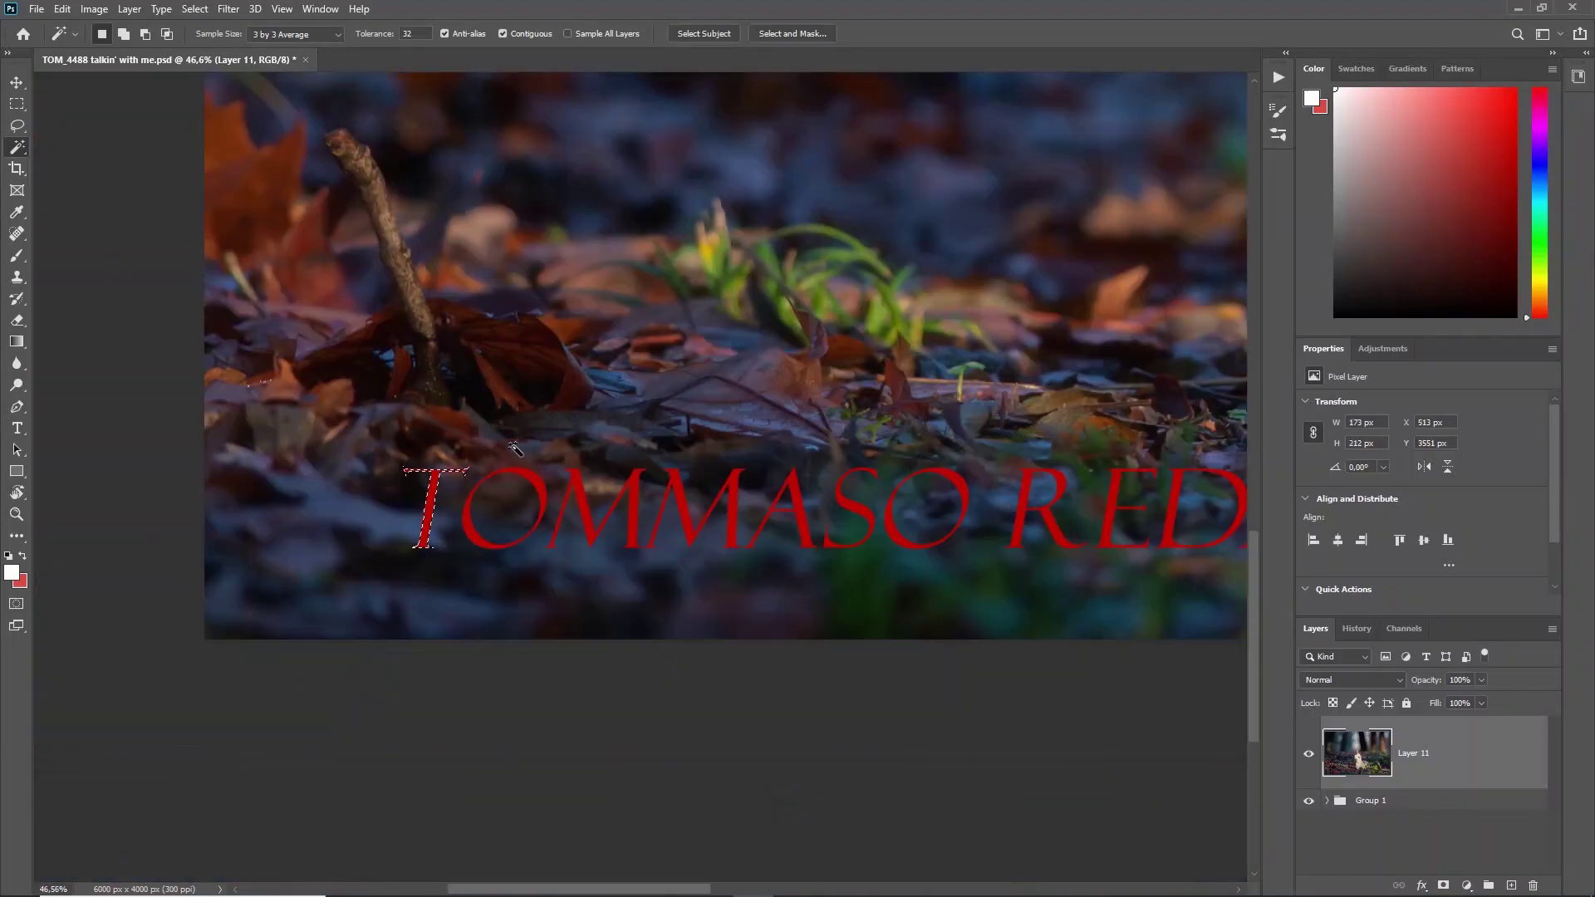
{"action": "scroll", "coordinate": [515, 449], "scroll_direction": "down", "scroll_amount": 3}
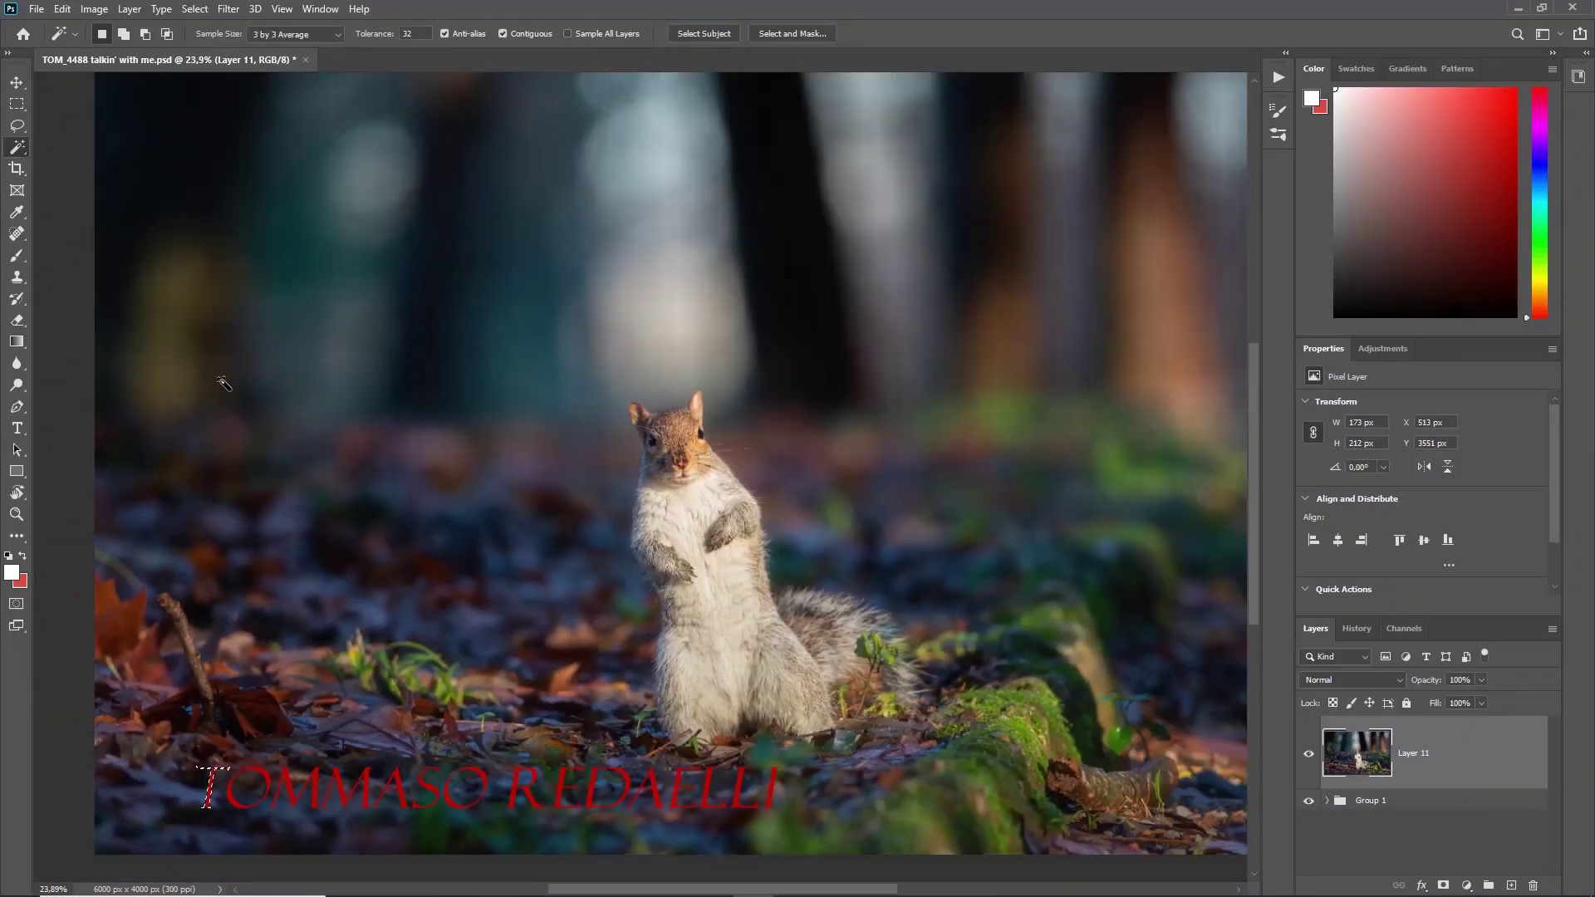
- Extend the selection to all similar red pixels of the text and expand it by 2 pixels
{"action": "left_click", "coordinate": [194, 8]}
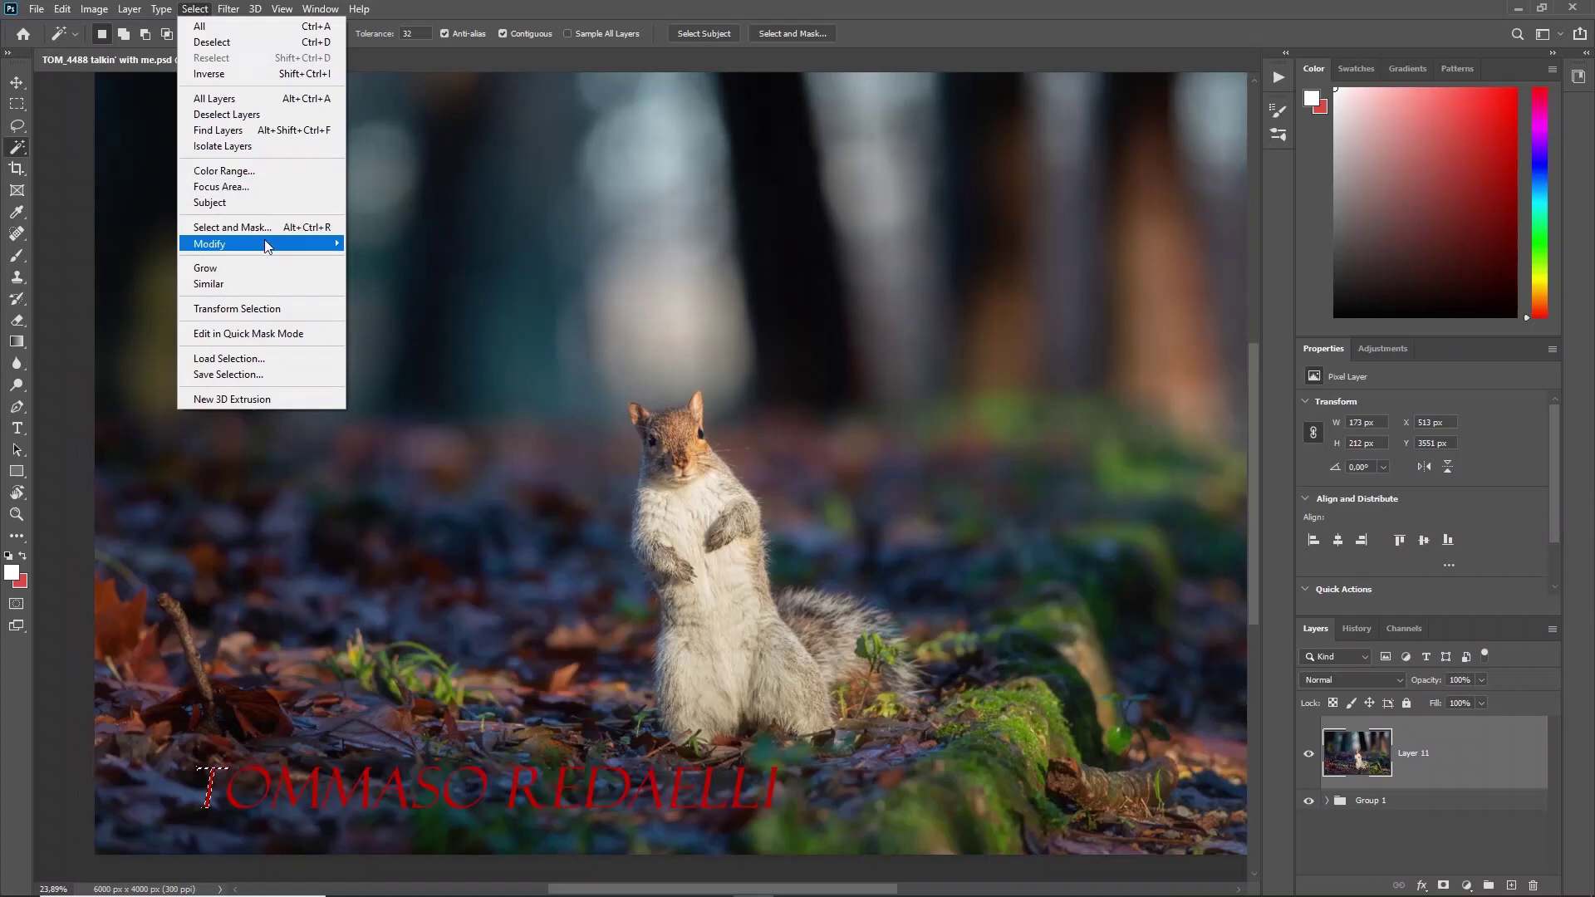
{"action": "left_click", "coordinate": [266, 284]}
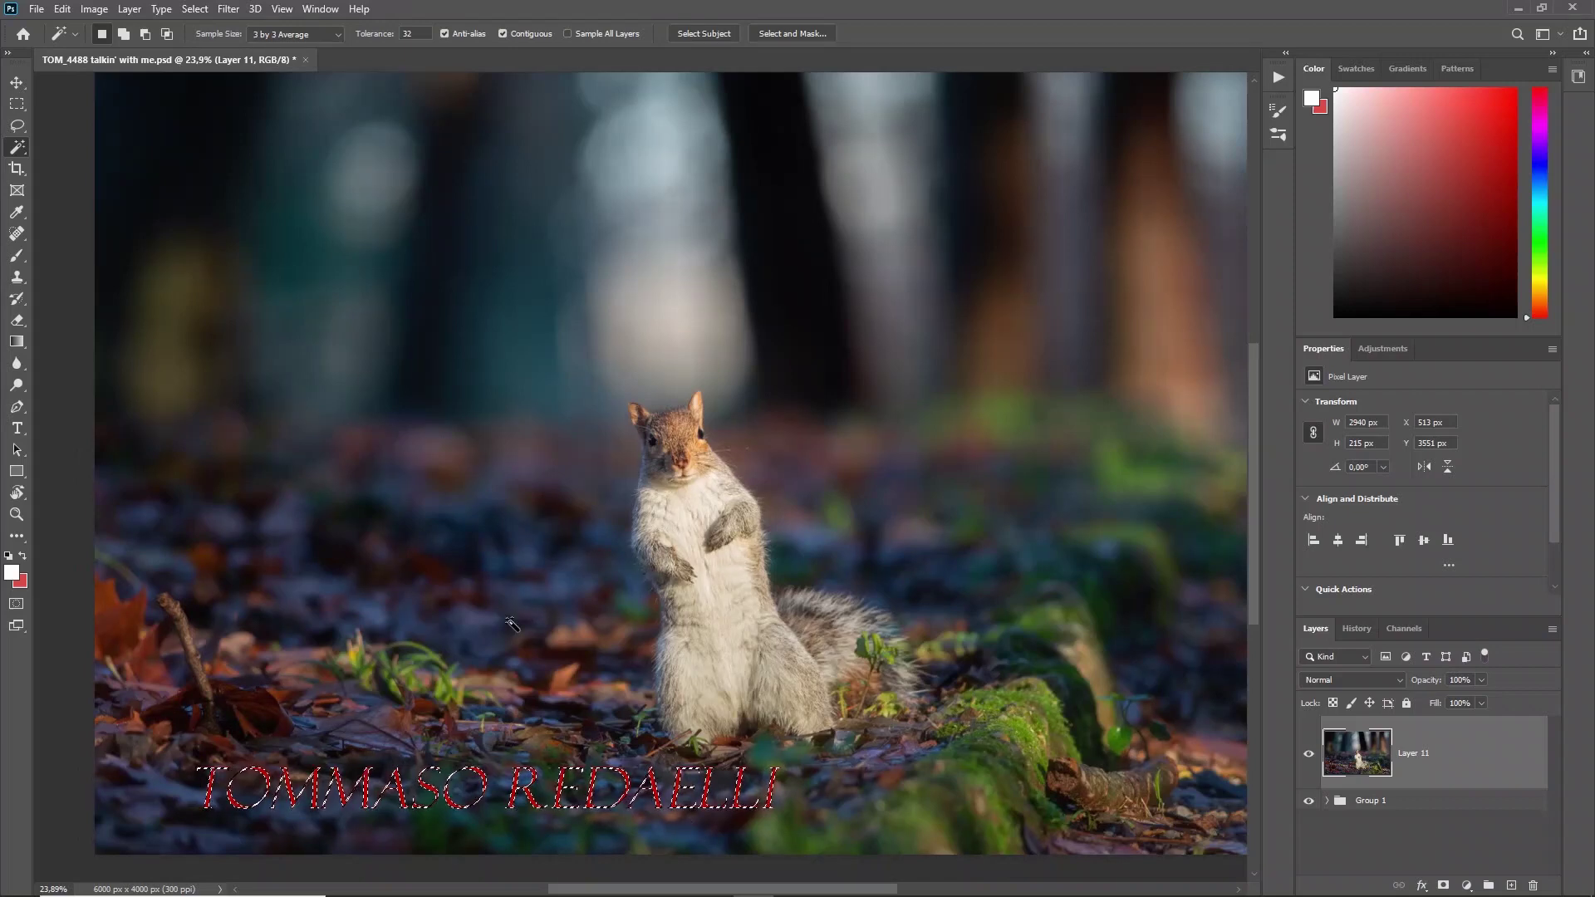
{"action": "left_click", "coordinate": [194, 9]}
{"action": "mouse_move", "coordinate": [304, 253]}
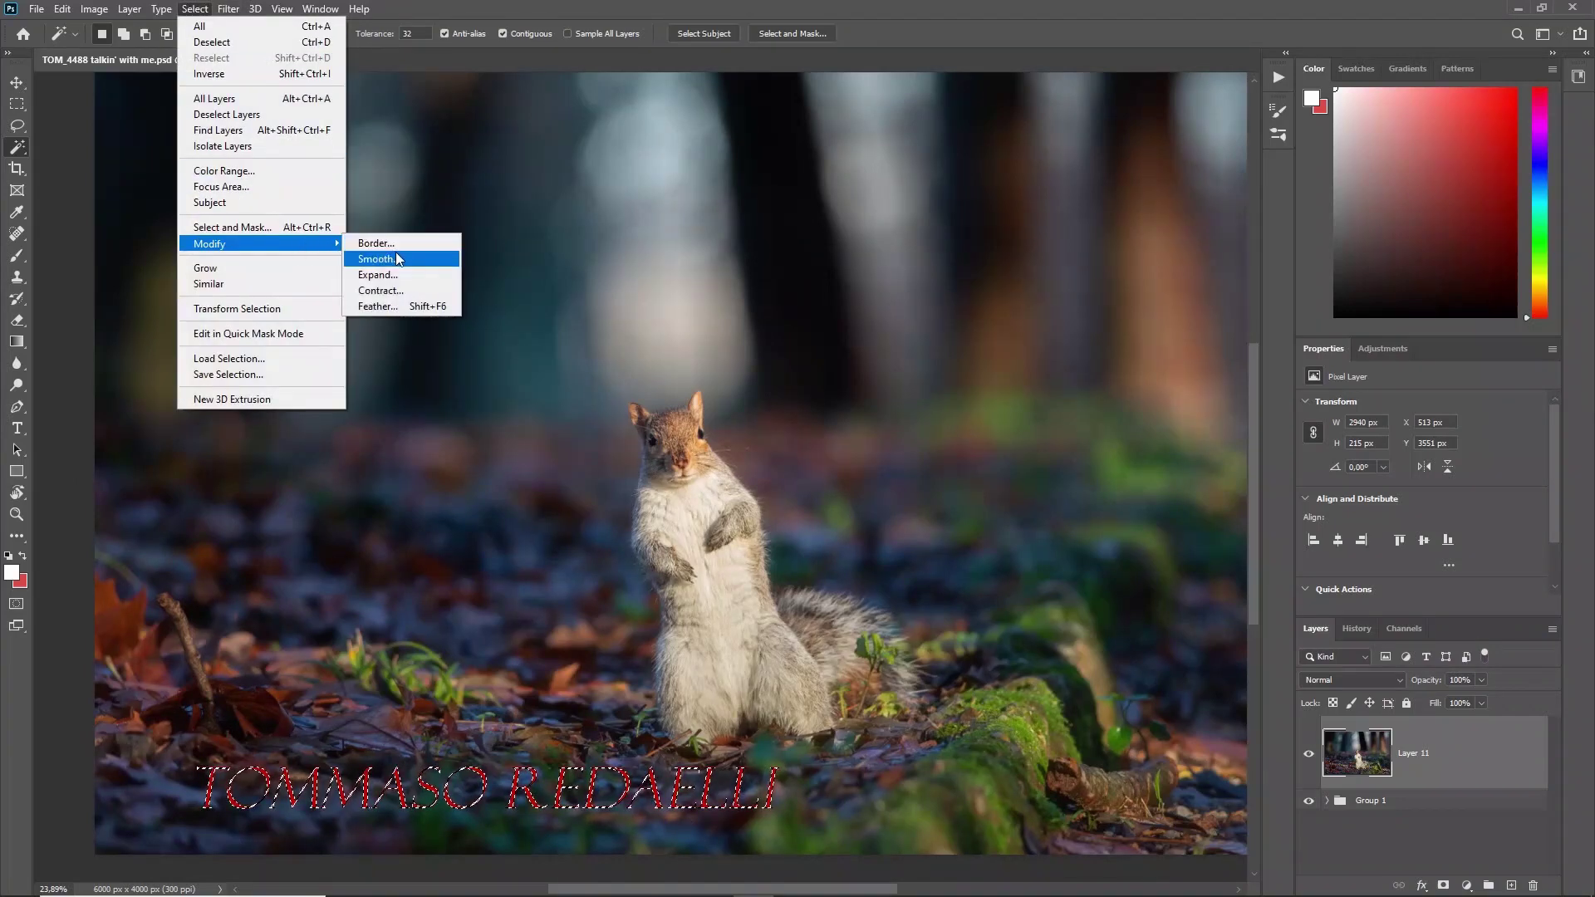
{"action": "left_click", "coordinate": [392, 278]}
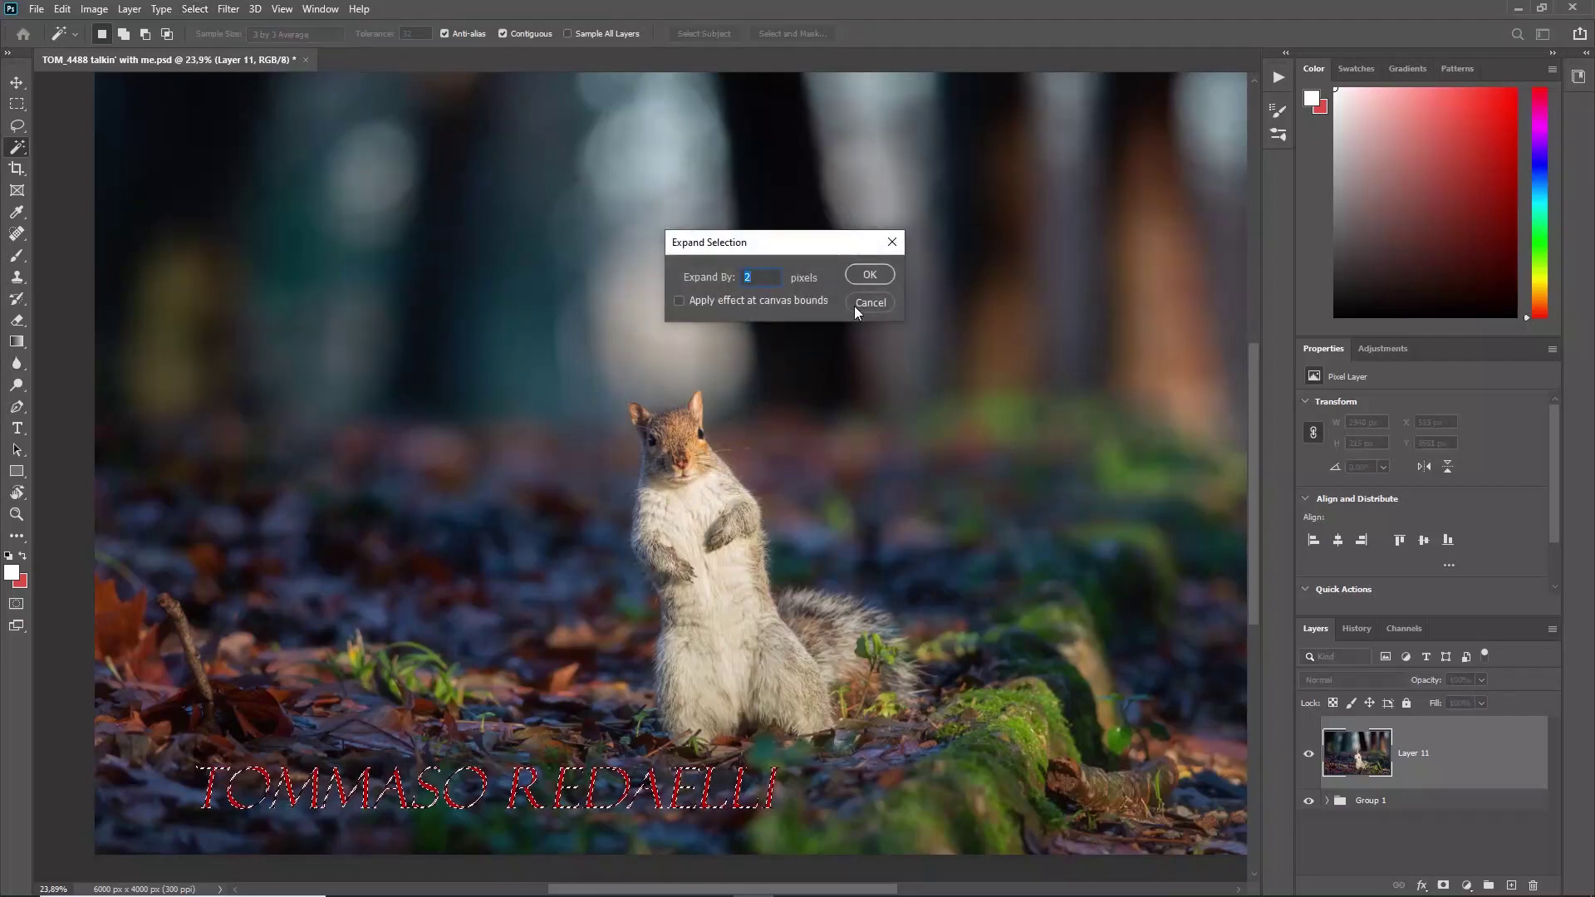
{"action": "left_click", "coordinate": [861, 275]}
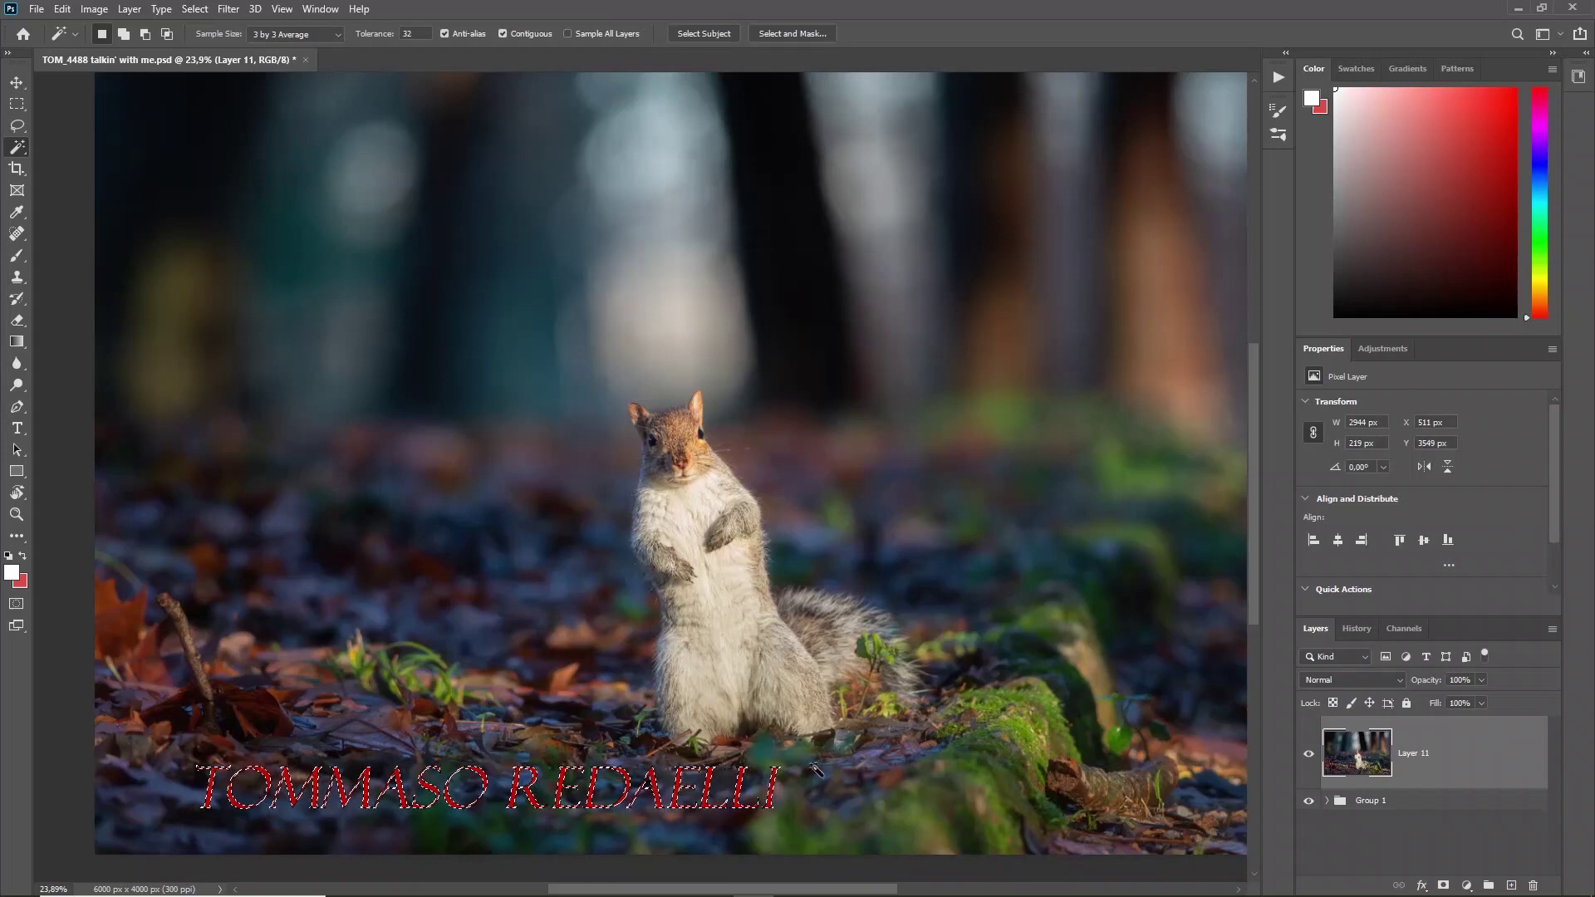
- Remove the selected red text with a Content-Aware fill at Normal mode and 100% opacity, and clear the selection
{"action": "scroll", "coordinate": [863, 752], "scroll_direction": "down", "scroll_amount": 1}
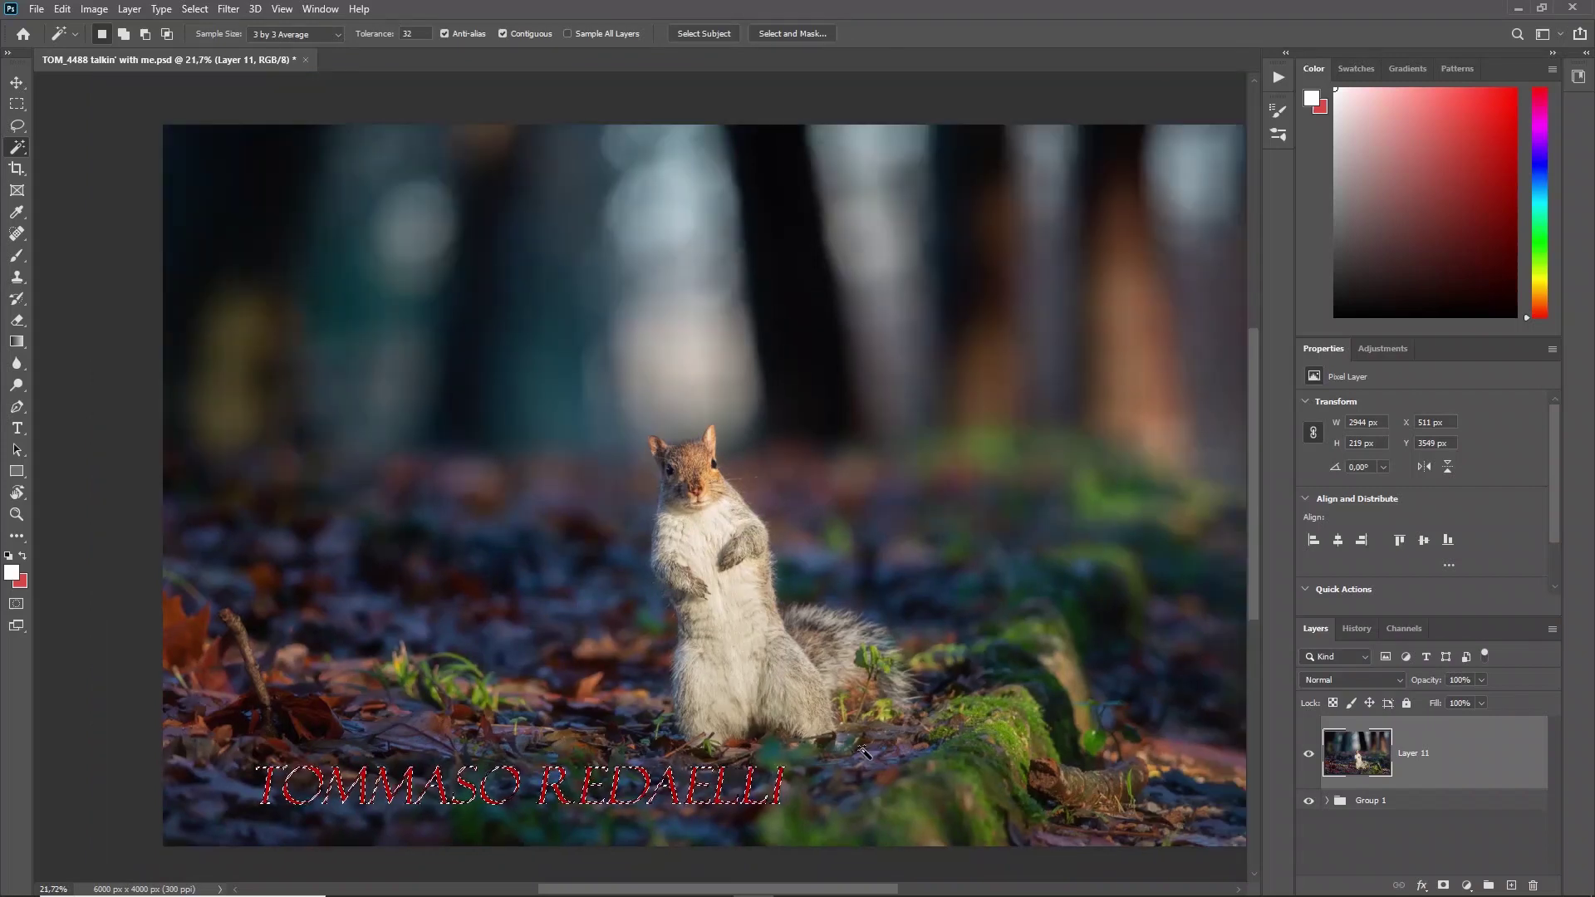
{"action": "key", "text": "shift+BackSpace"}
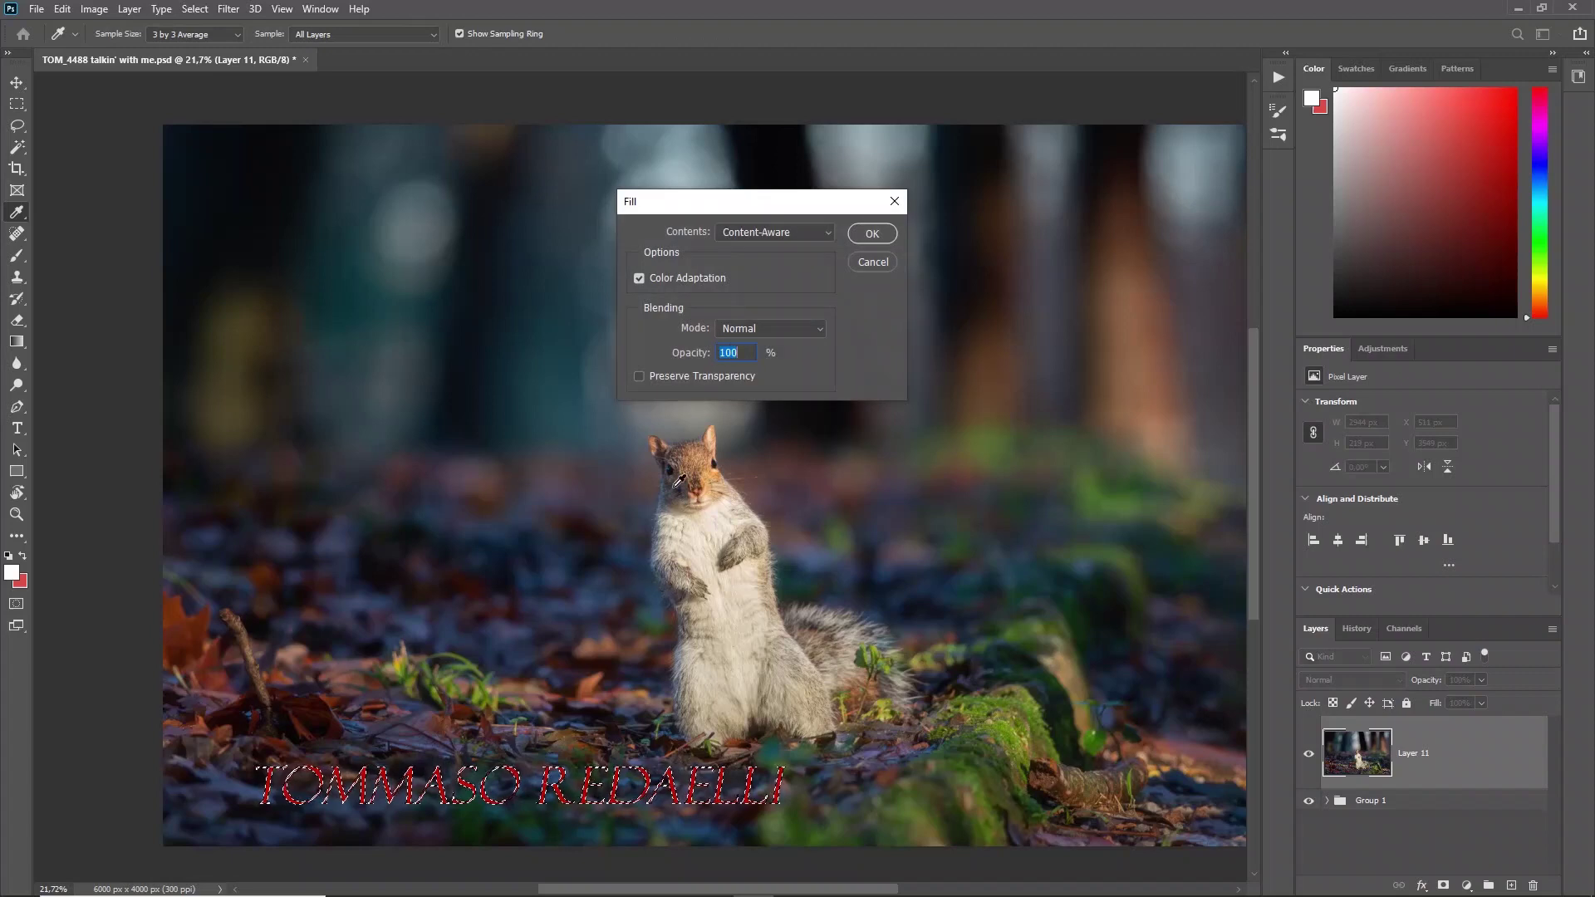
{"action": "left_click_drag", "start_coordinate": [822, 211], "coordinate": [746, 210]}
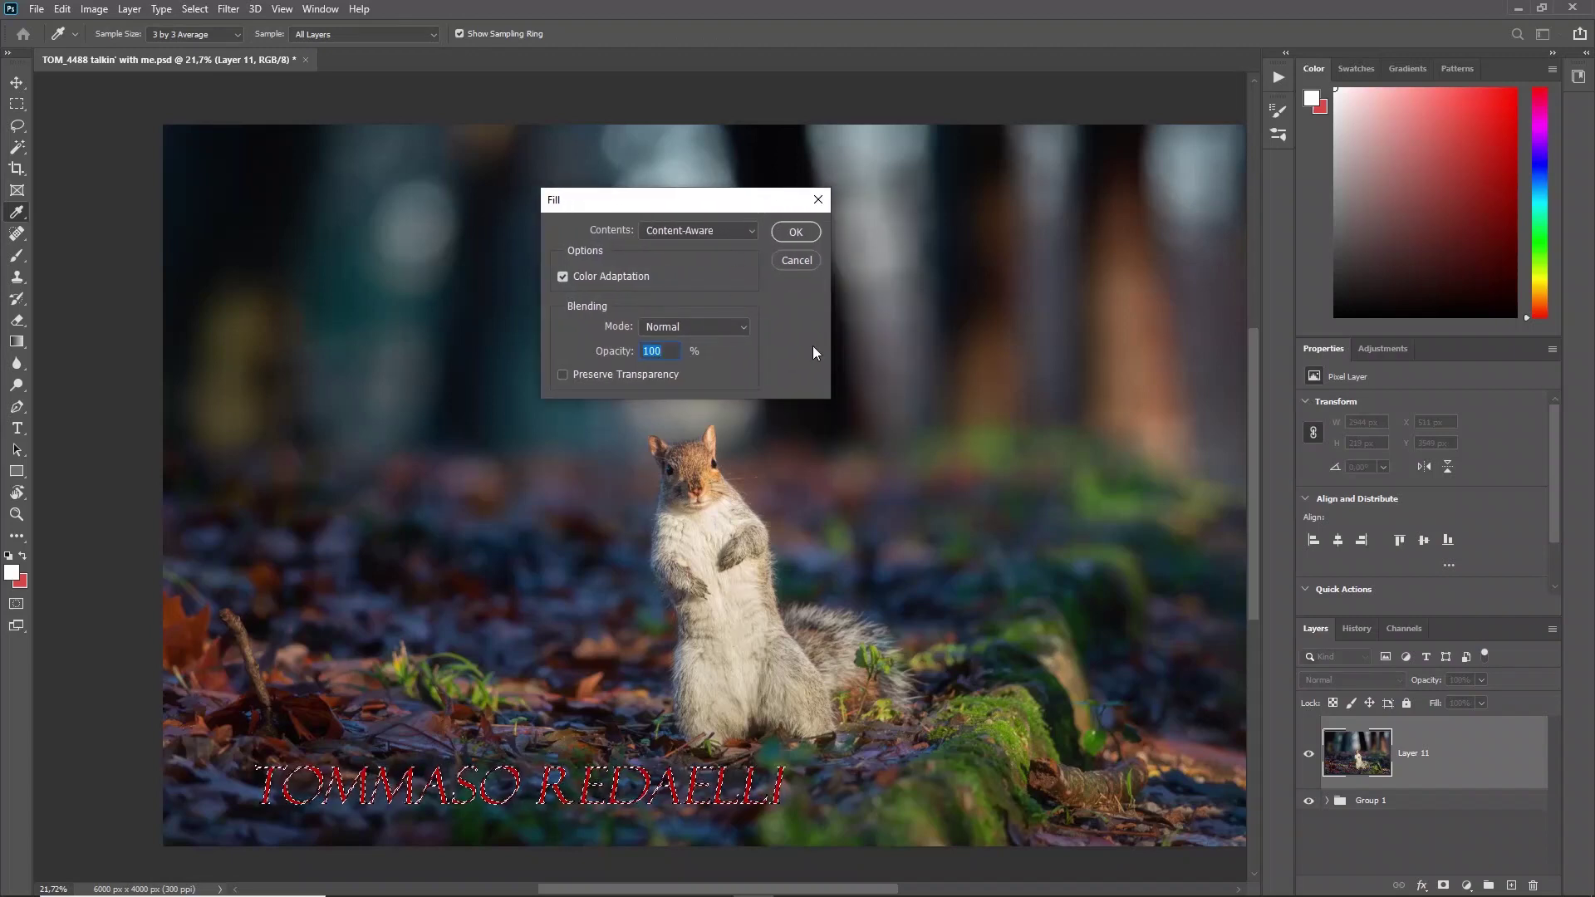
{"action": "left_click", "coordinate": [796, 233]}
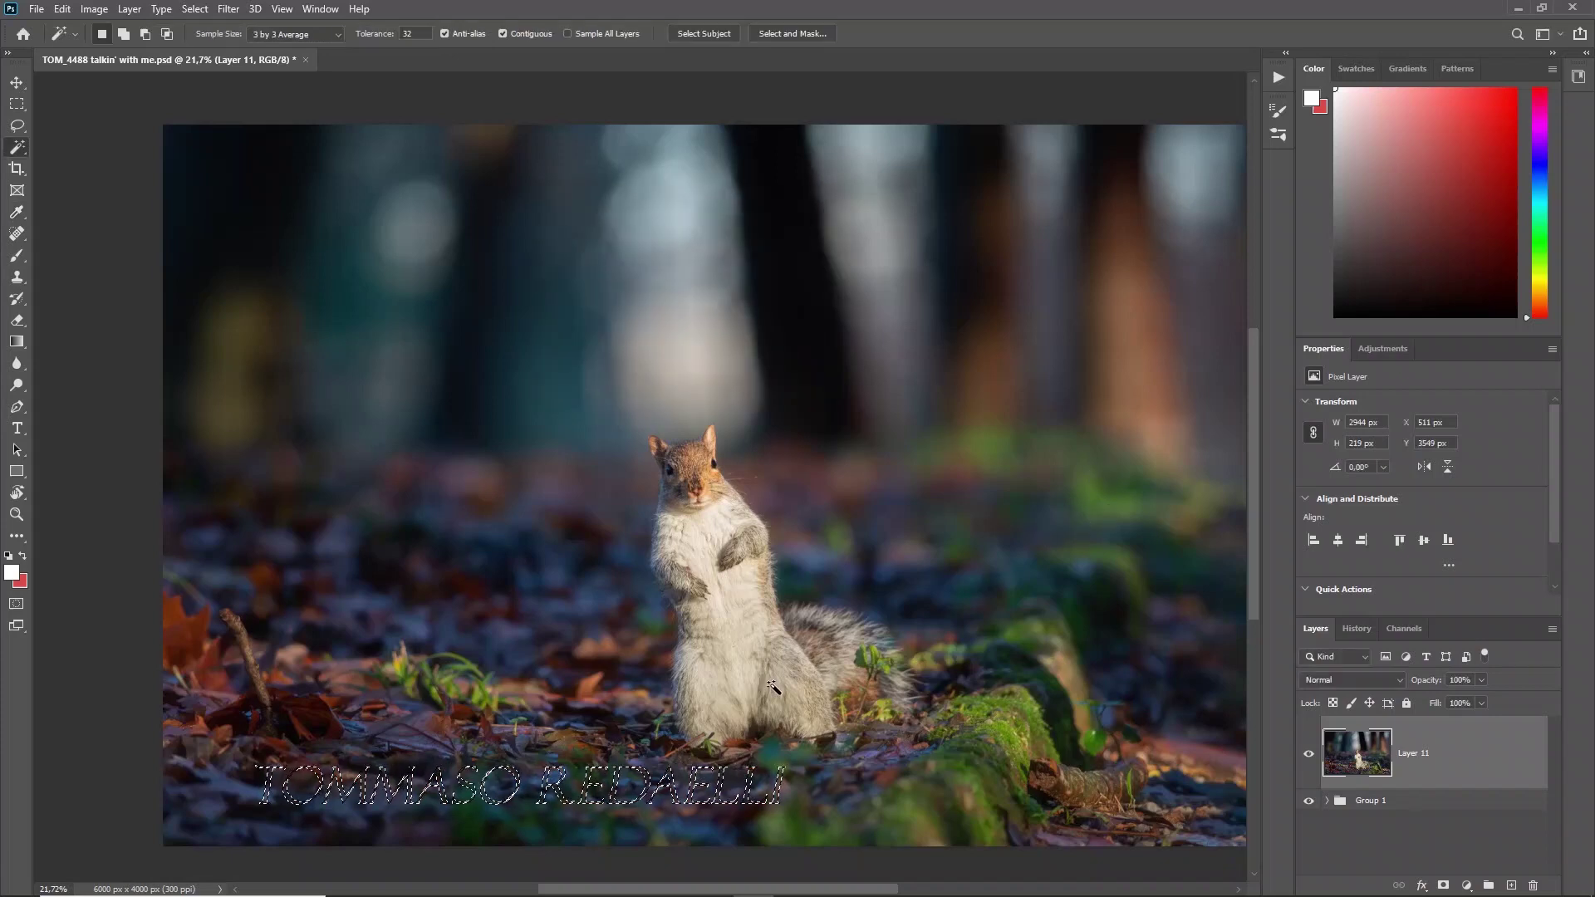
{"action": "key", "text": "ctrl+d"}
{"action": "scroll", "coordinate": [638, 771], "scroll_direction": "right", "scroll_amount": 2}
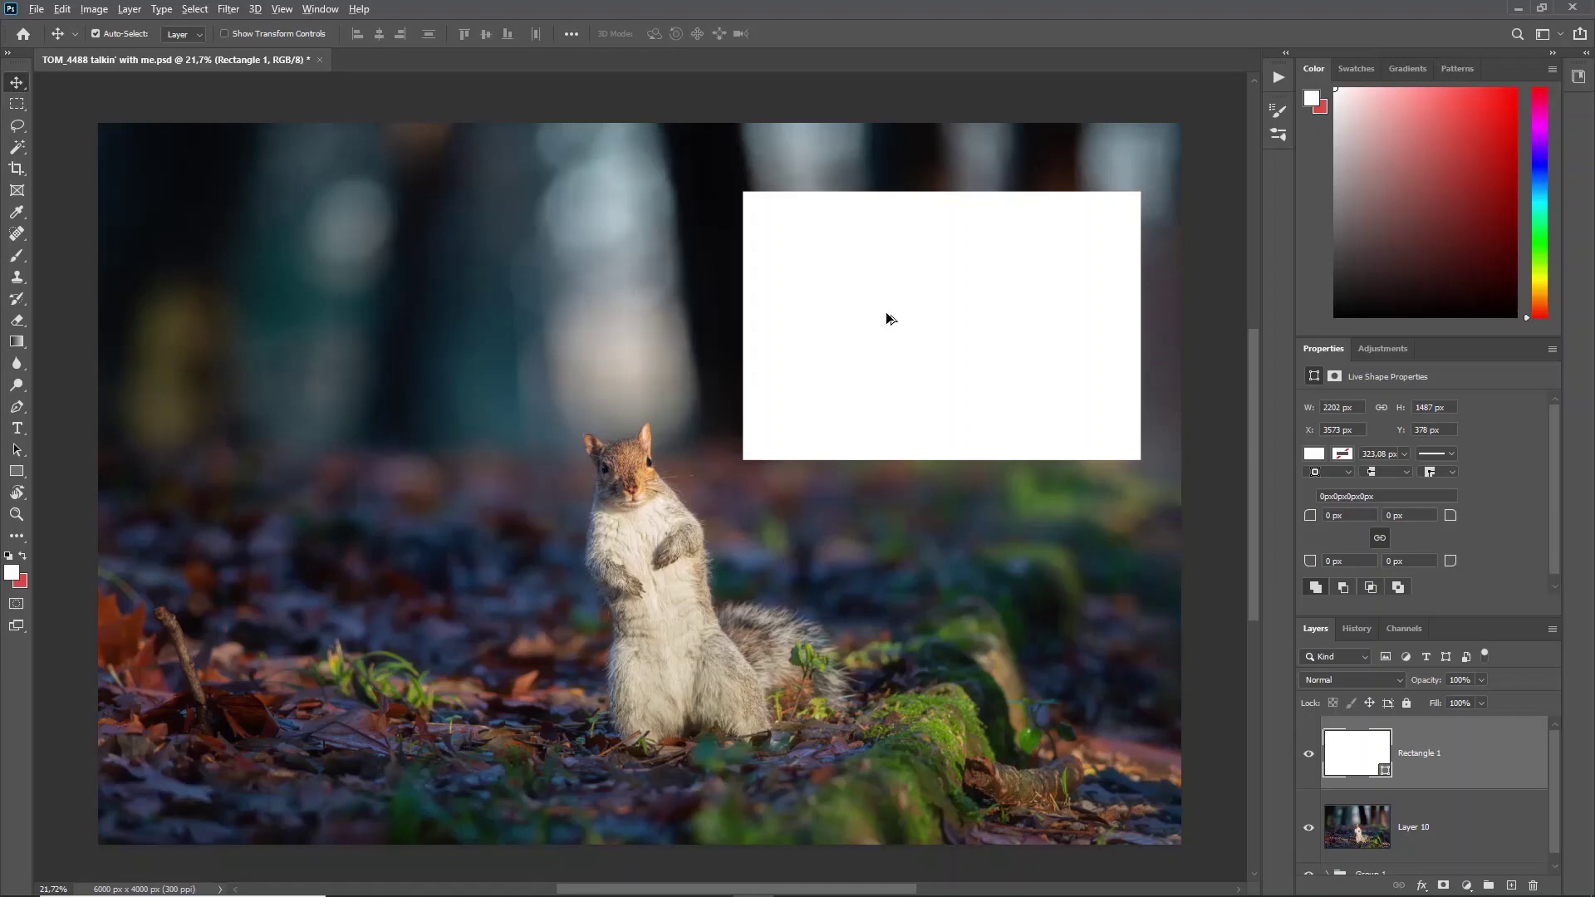
- Duplicate the white rectangle twice onto the left half of the photo, and shift both copies together toward the right
{"action": "left_click_drag", "start_coordinate": [887, 318], "coordinate": [291, 620]}
{"action": "left_click_drag", "start_coordinate": [930, 378], "coordinate": [353, 354]}
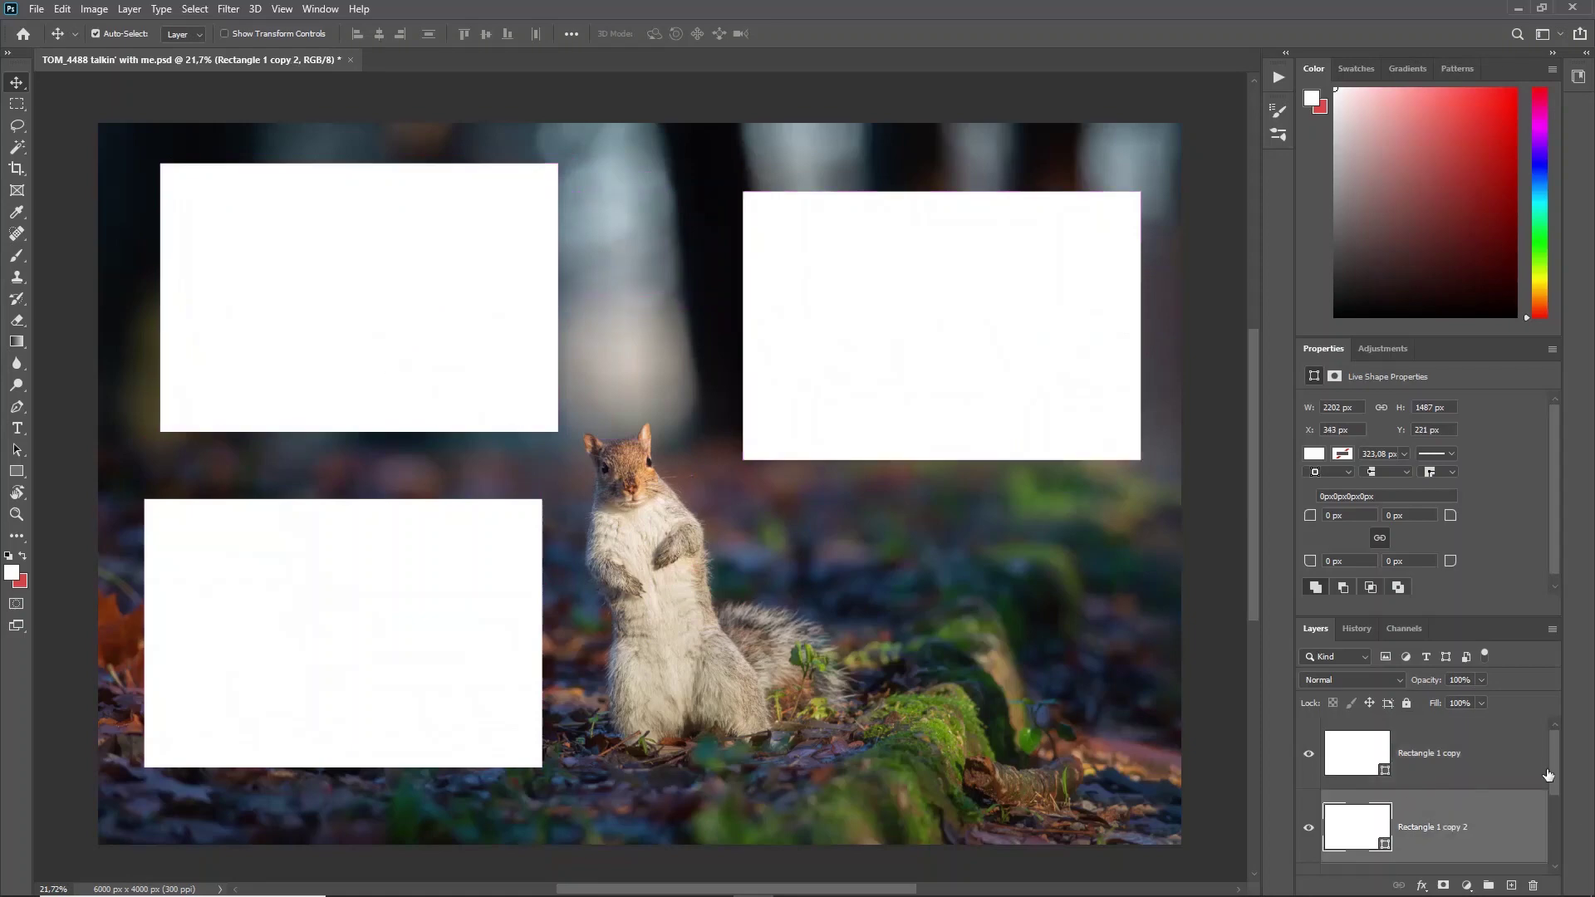
{"action": "left_click", "coordinate": [1472, 758], "text": "ctrl"}
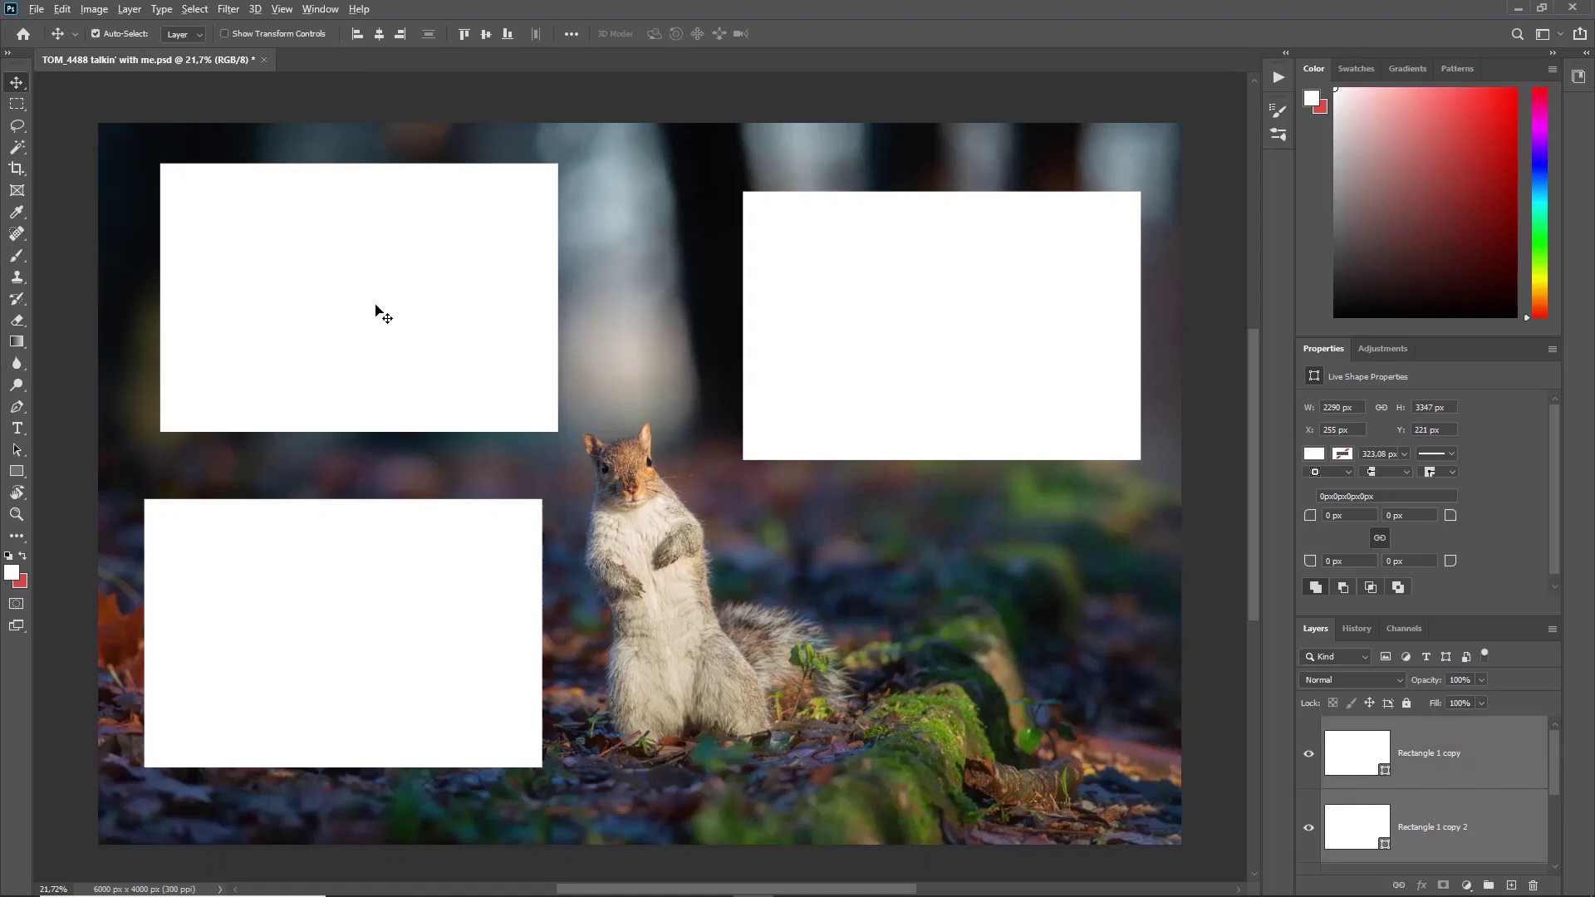
{"action": "left_click_drag", "start_coordinate": [378, 309], "coordinate": [810, 387]}
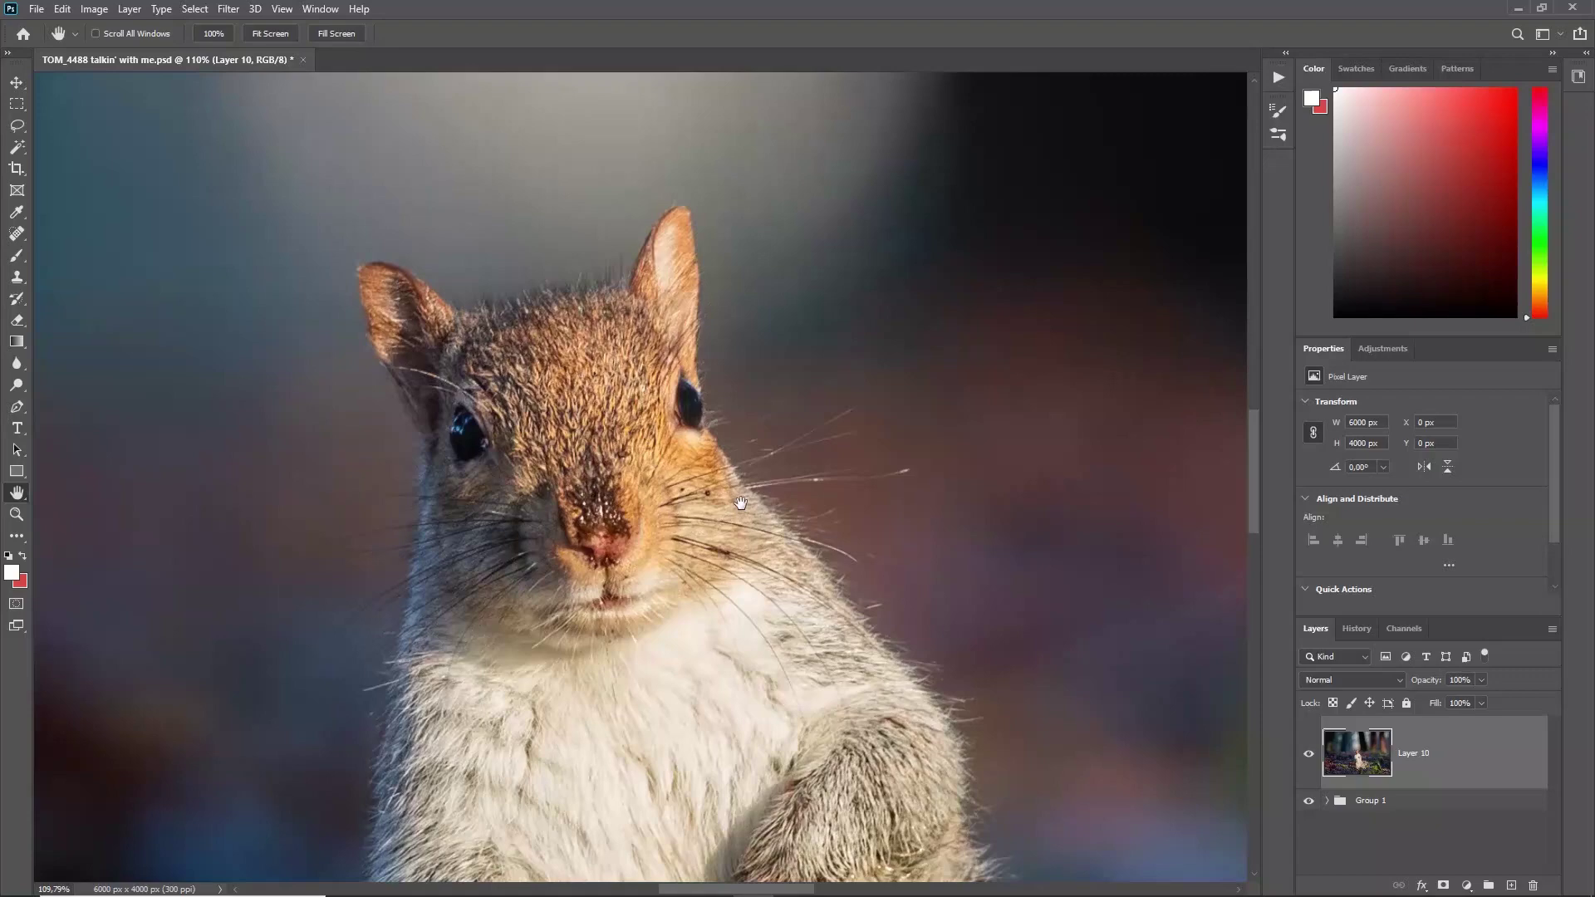
{"action": "left_click_drag", "start_coordinate": [740, 503], "coordinate": [115, 656]}
{"action": "left_click_drag", "start_coordinate": [691, 489], "coordinate": [624, 678]}
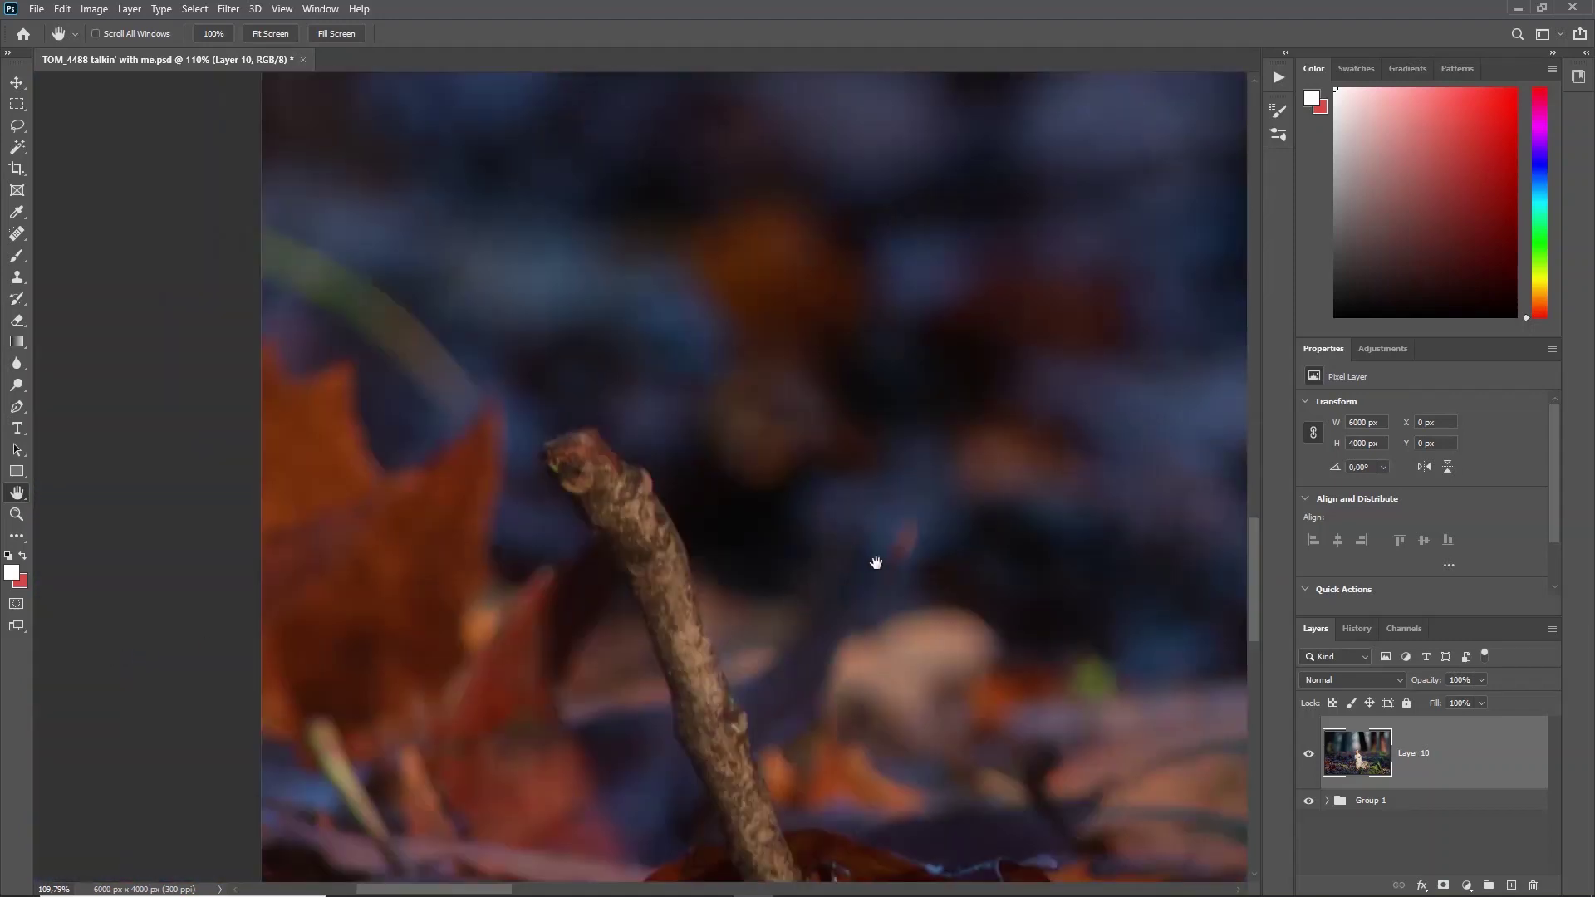
{"action": "left_click_drag", "start_coordinate": [945, 381], "coordinate": [696, 441]}
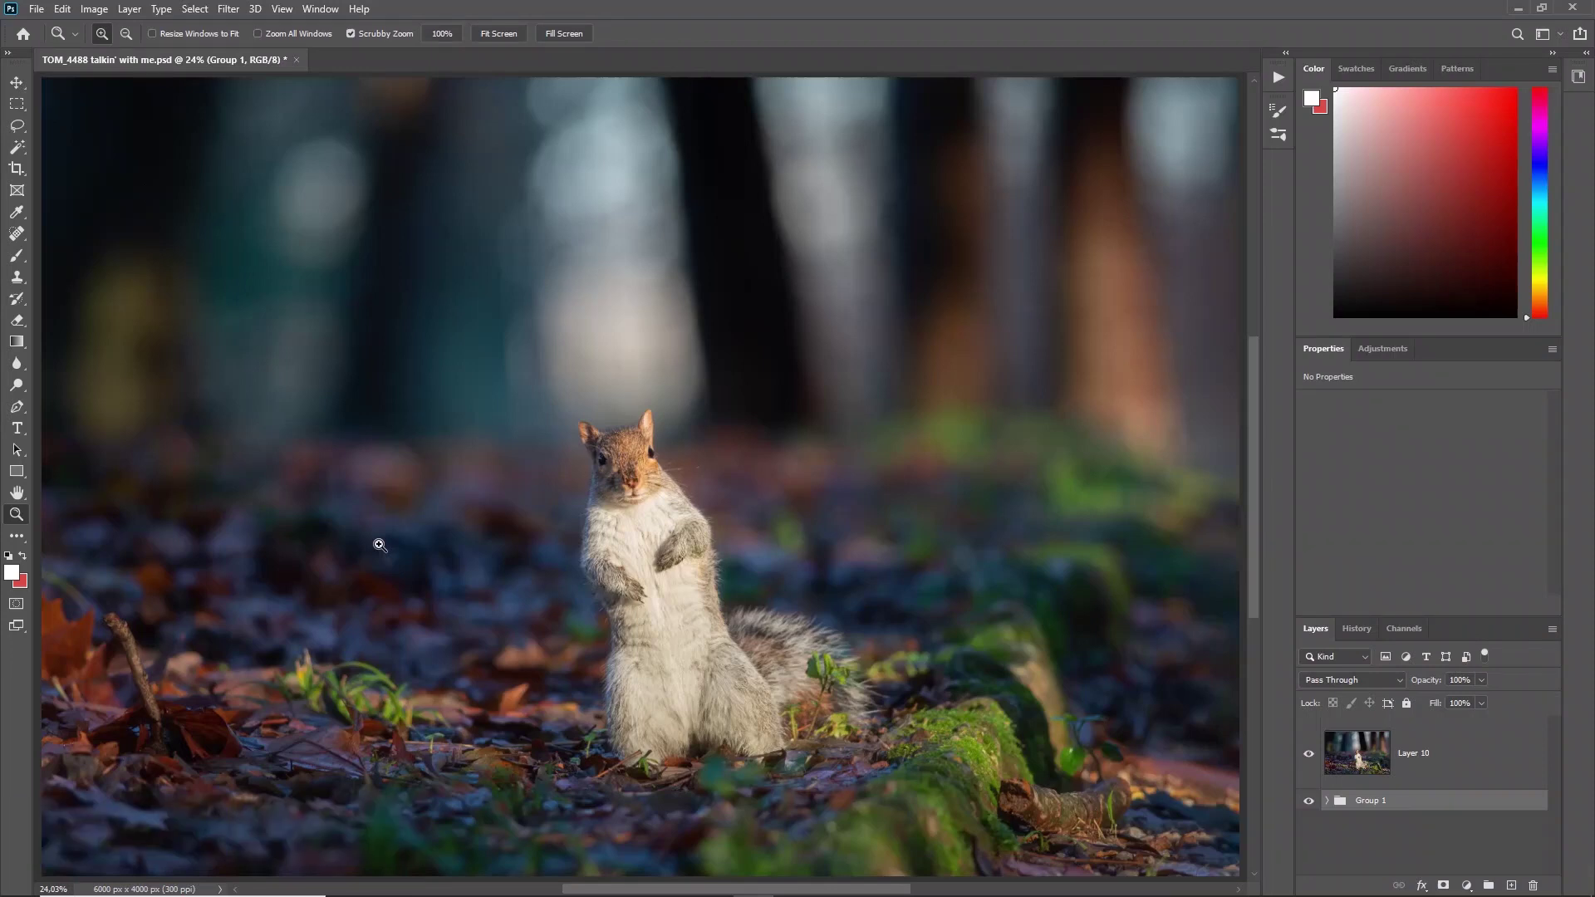
- Draw a rectangular marquee around the squirrel, repositioning it while drawing, and clear the selection
{"action": "left_click", "coordinate": [17, 104]}
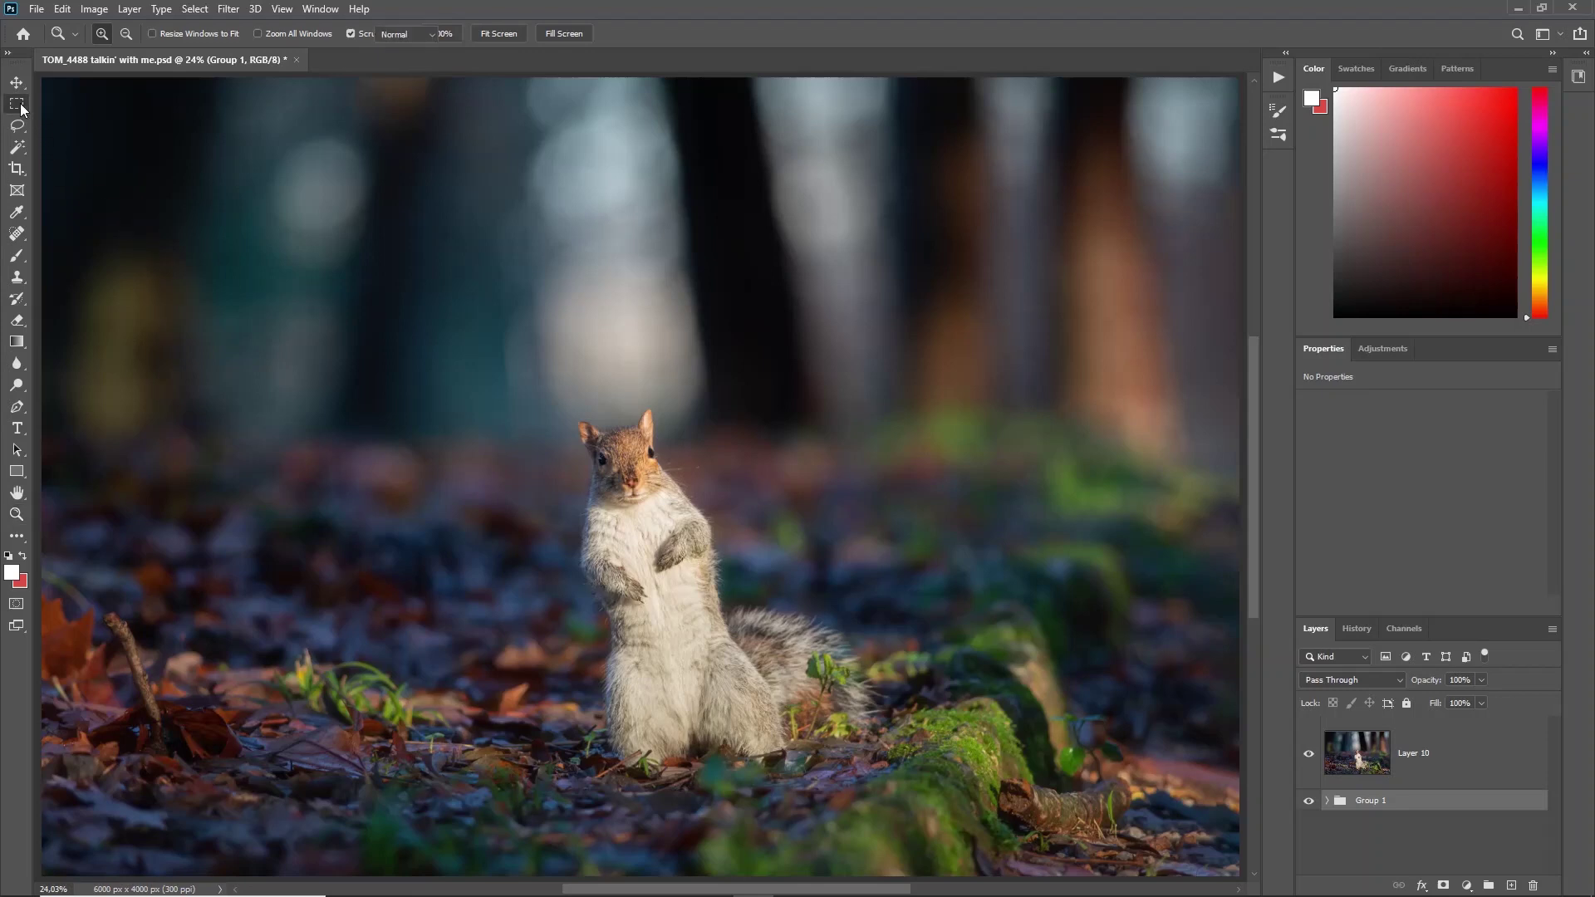
{"action": "left_click_drag", "start_coordinate": [405, 319], "coordinate": [784, 781]}
{"action": "key", "text": "space"}
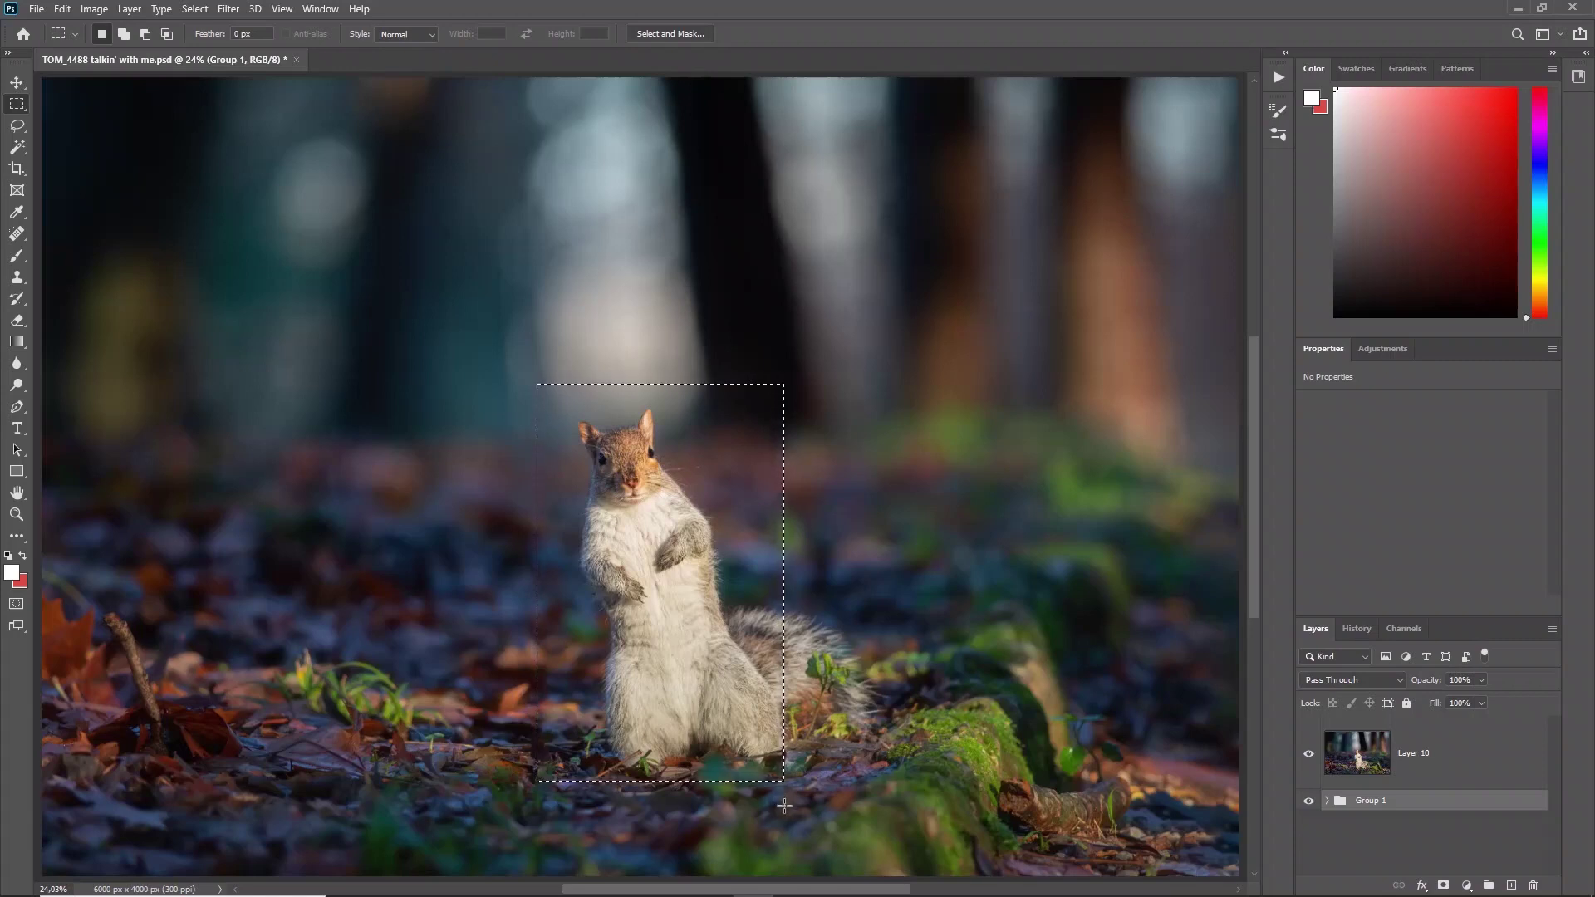
{"action": "key", "text": "ctrl+d"}
{"action": "key", "text": "z"}
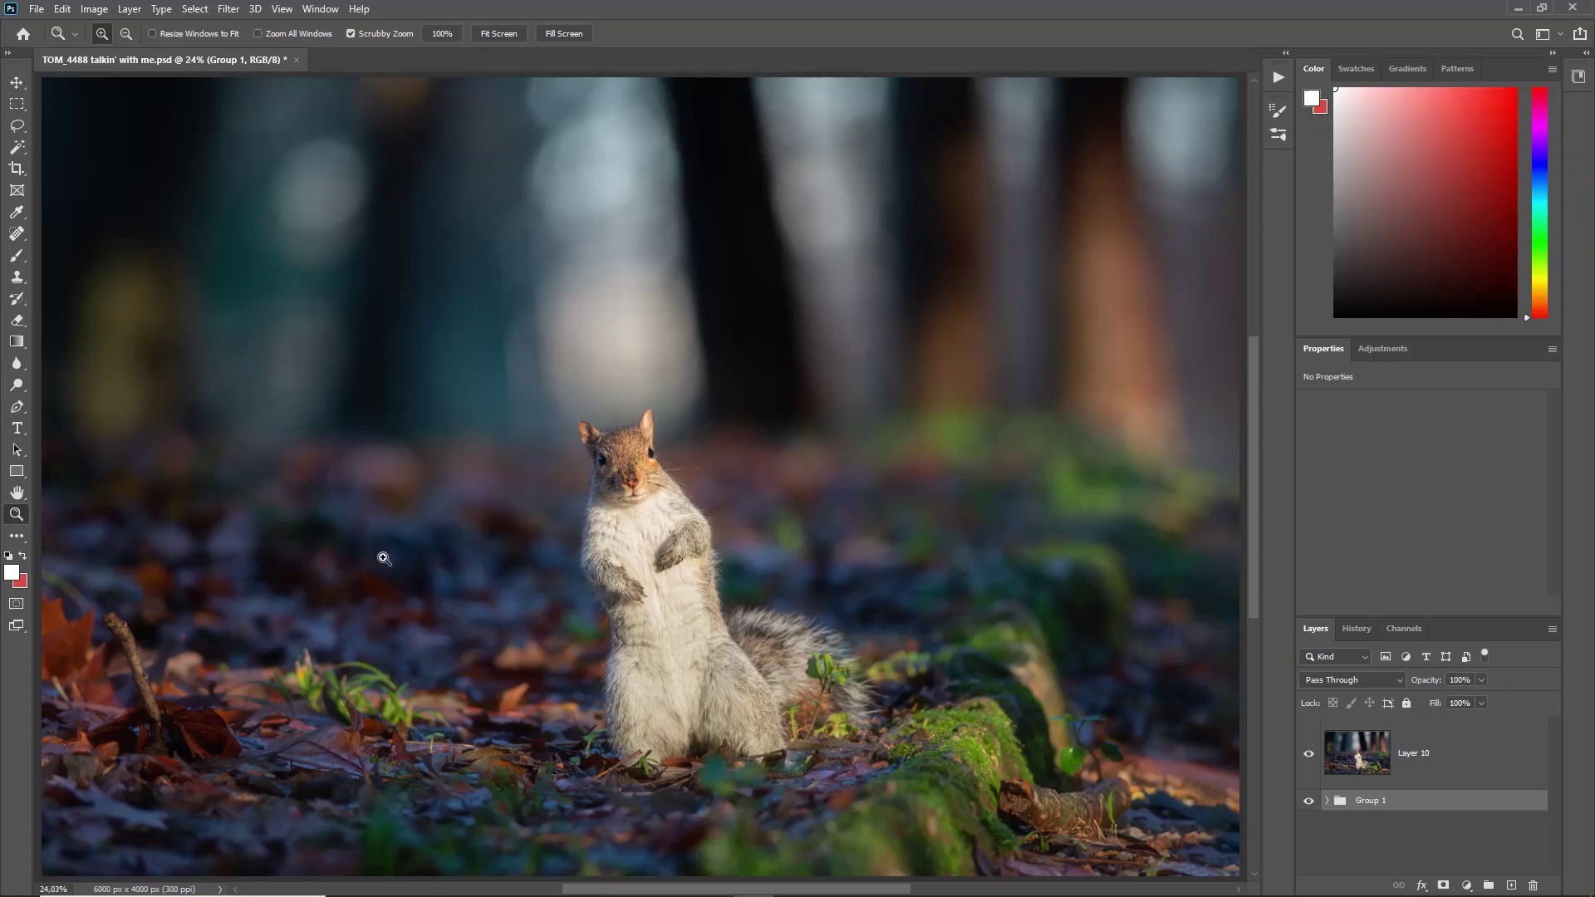
- Open the toolbar customization dialog and confirm it so the three-dot Edit Toolbar icon turns into a banana
{"action": "left_click", "coordinate": [18, 537]}
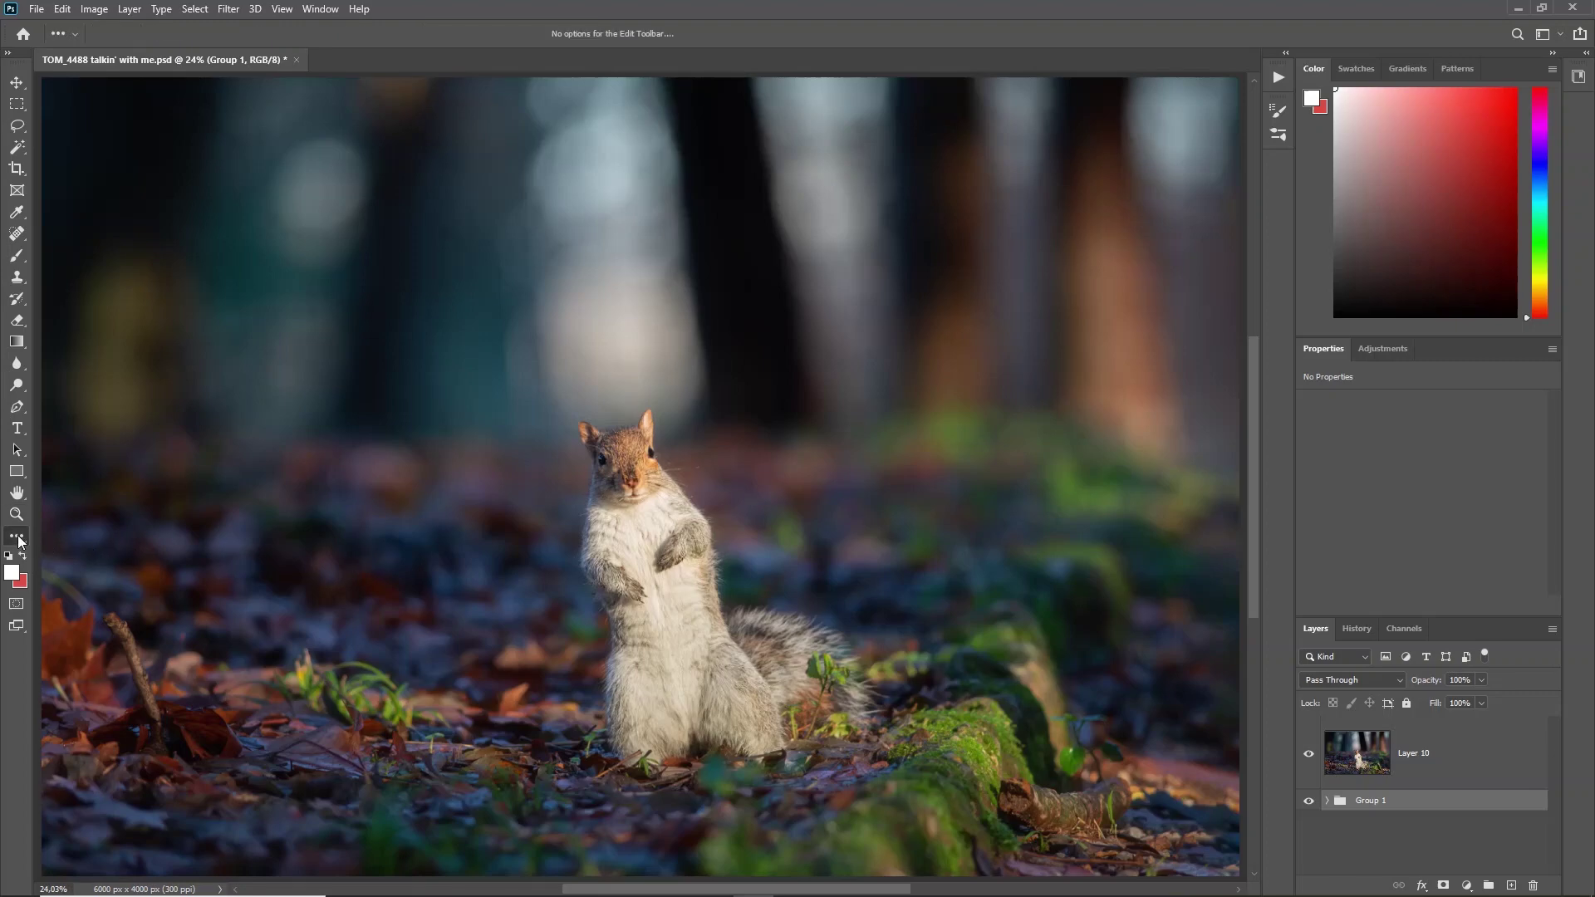
{"action": "left_click", "coordinate": [77, 532]}
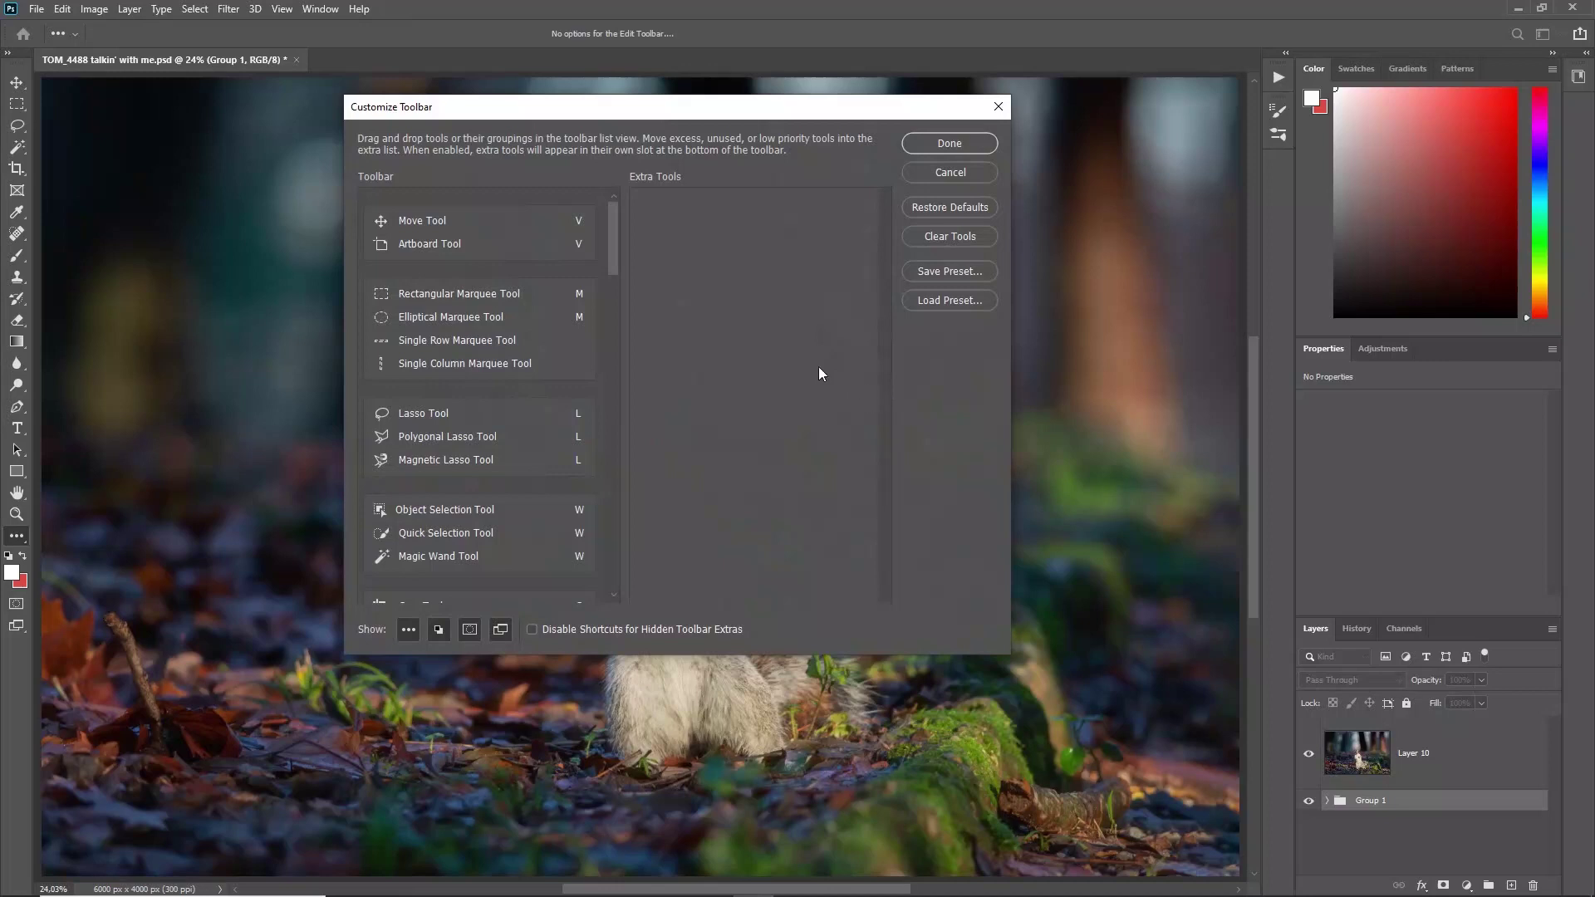
{"action": "left_click", "coordinate": [924, 142]}
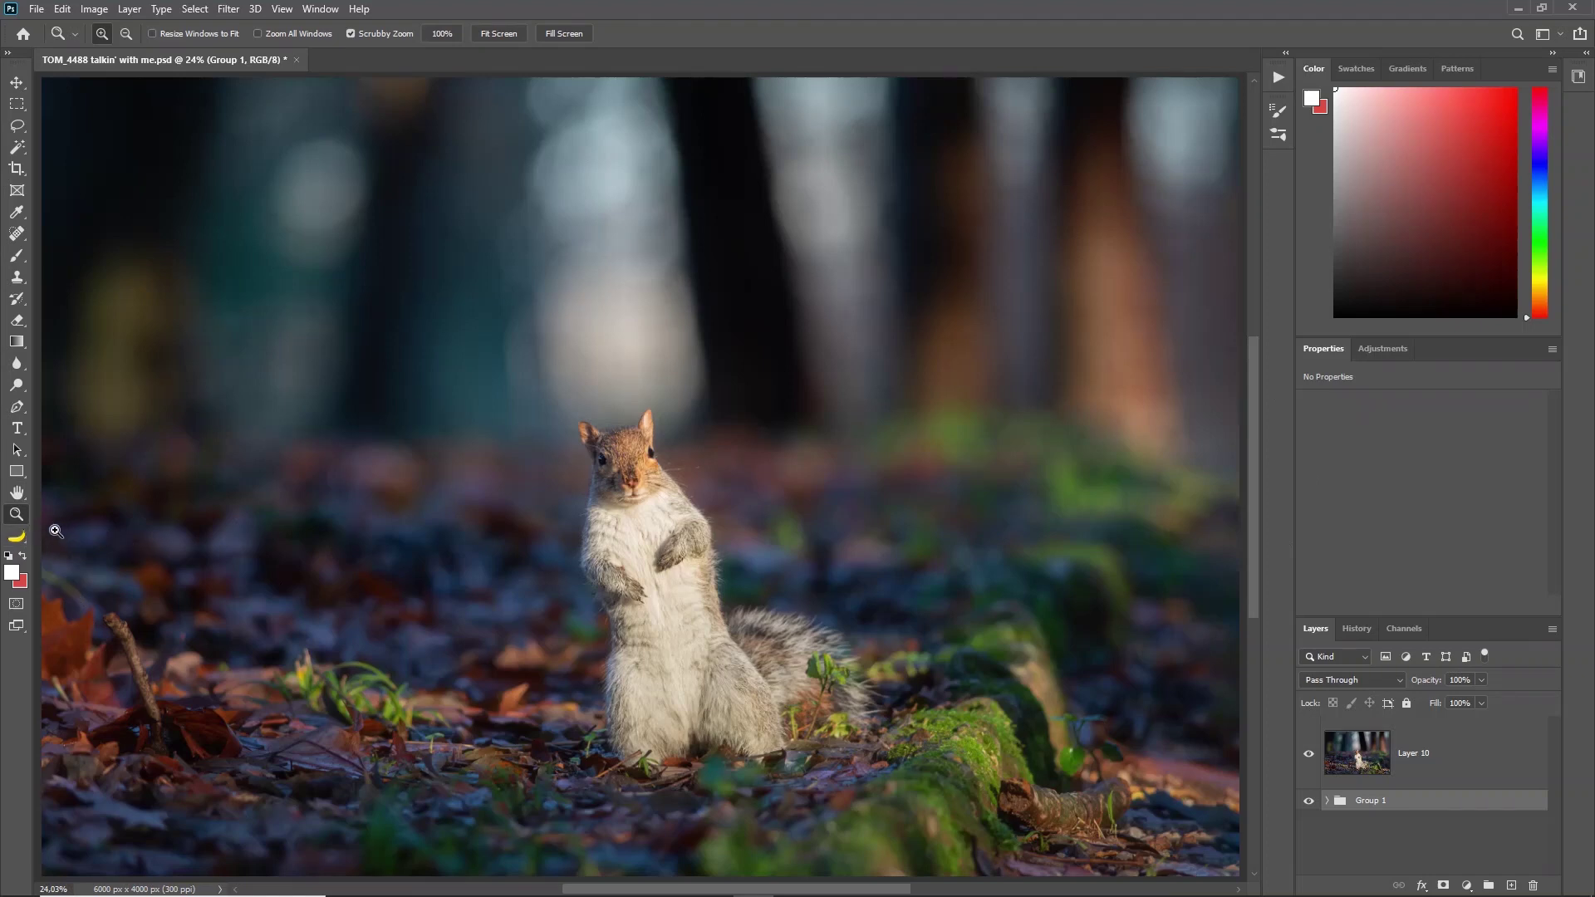
- Reopen the toolbar customization dialog from the Edit Toolbar entry and accept the existing tool layout
{"action": "left_click", "coordinate": [22, 544]}
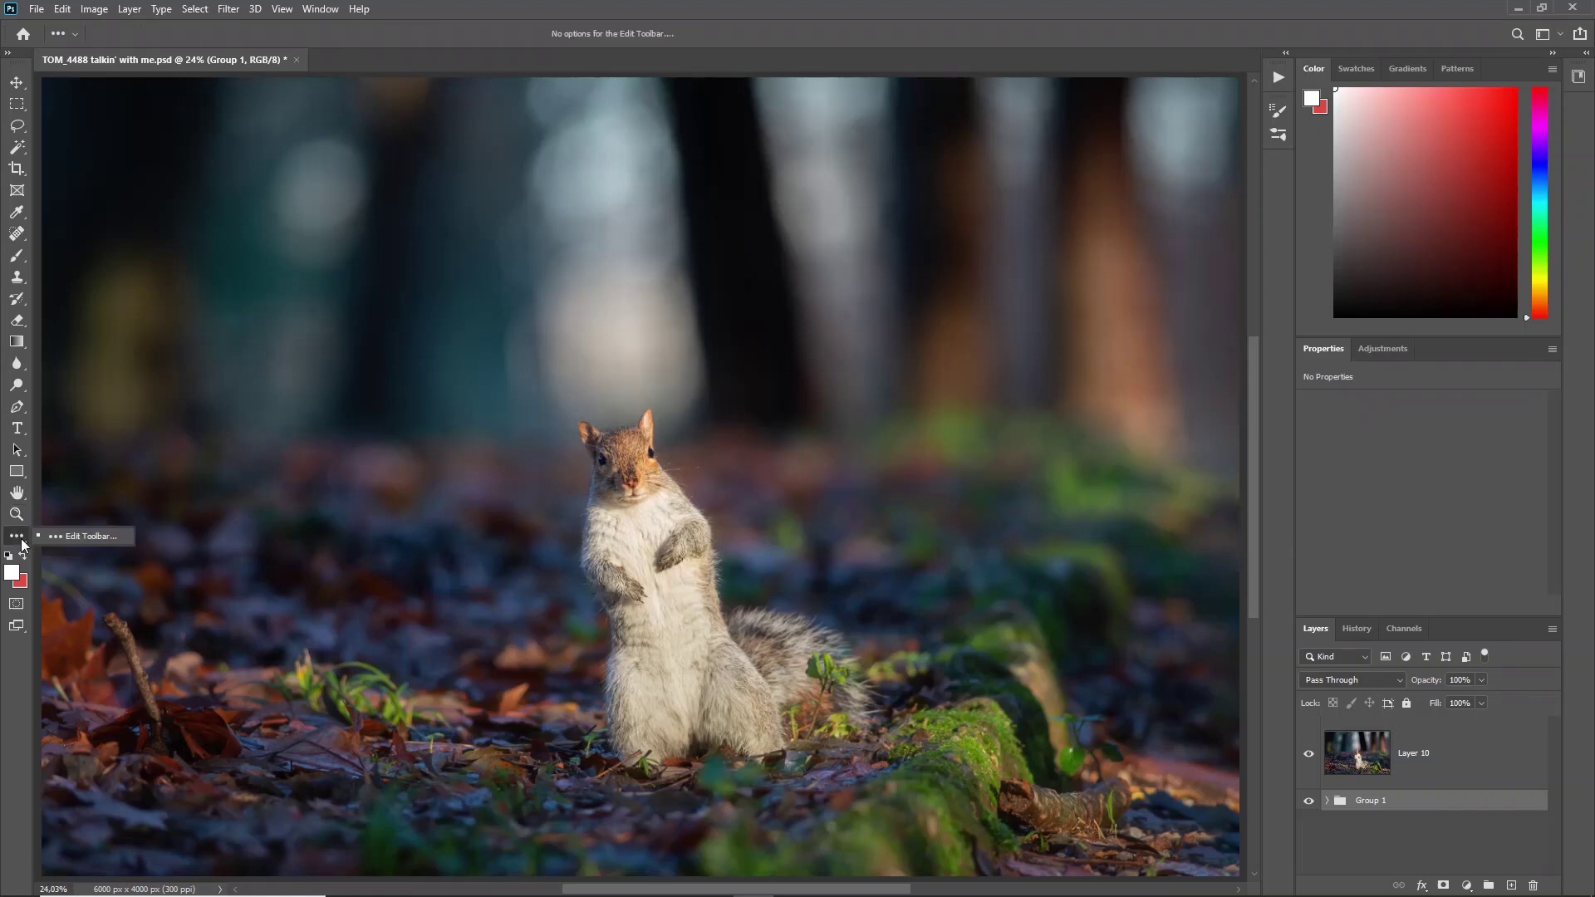
{"action": "left_click", "coordinate": [82, 537]}
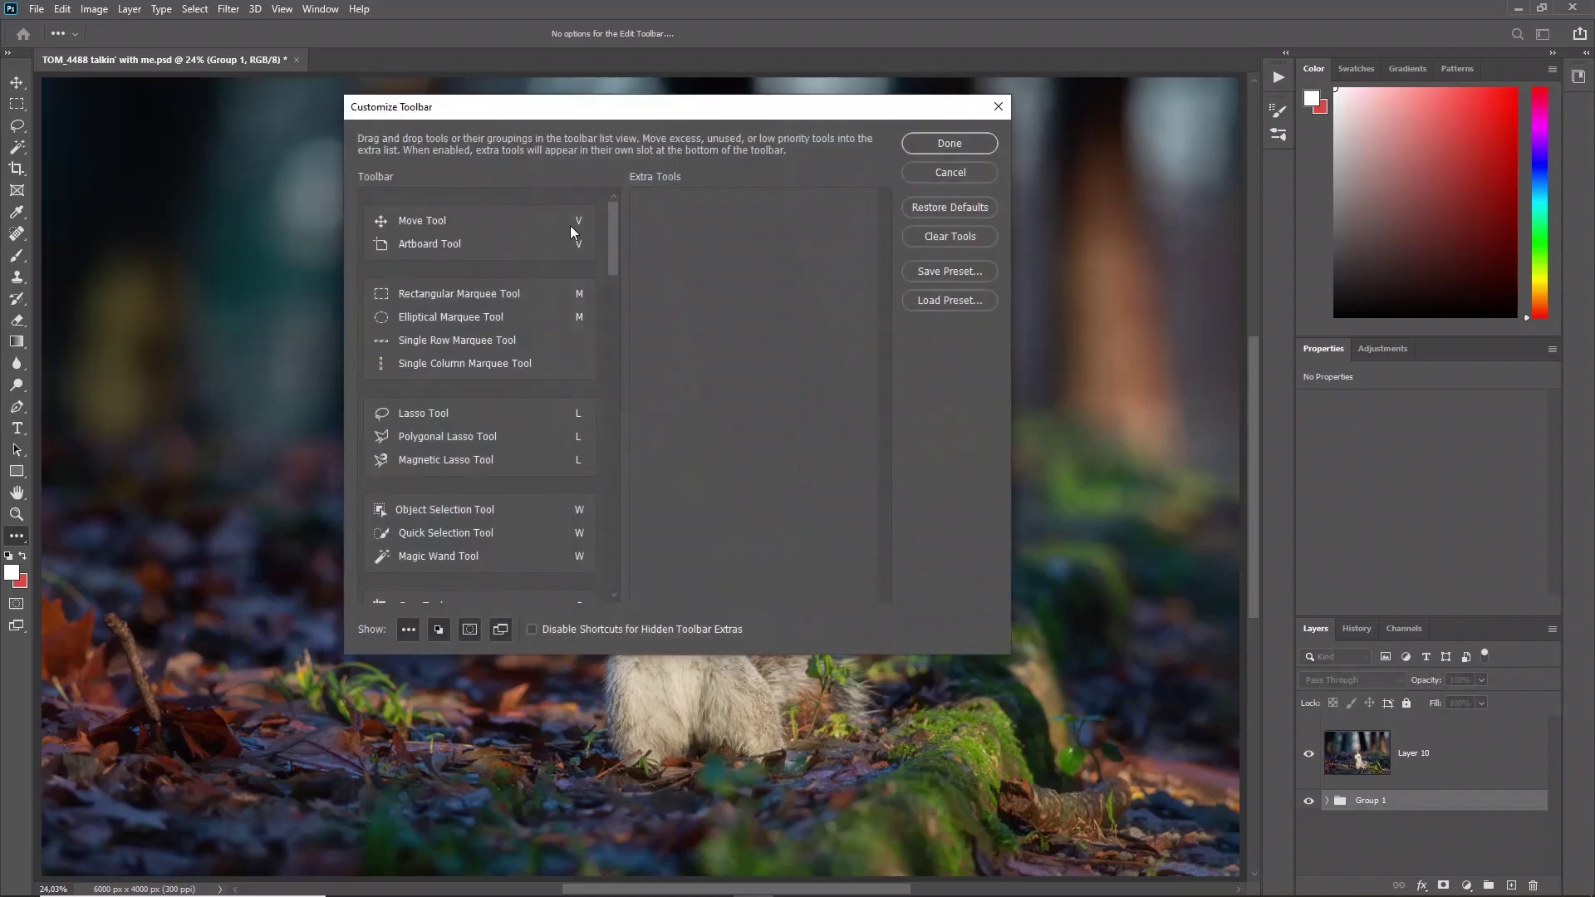
{"action": "left_click", "coordinate": [949, 144]}
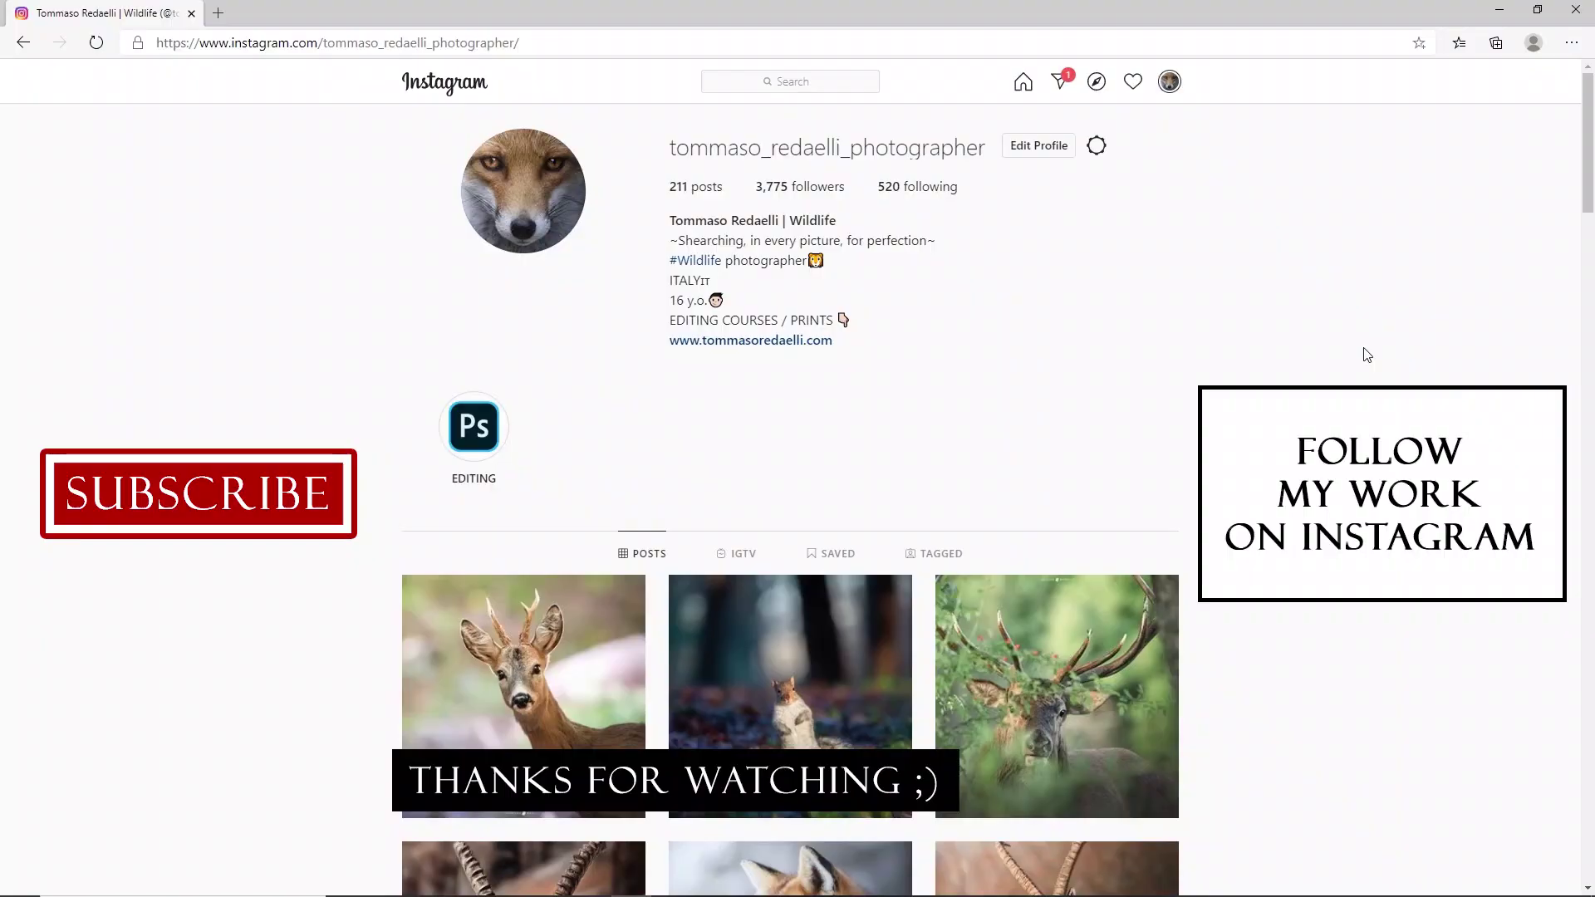
- Browse the wildlife photo posts on the photographer's Instagram profile in the browser
{"action": "scroll", "coordinate": [1366, 355], "scroll_direction": "down", "scroll_amount": 6}
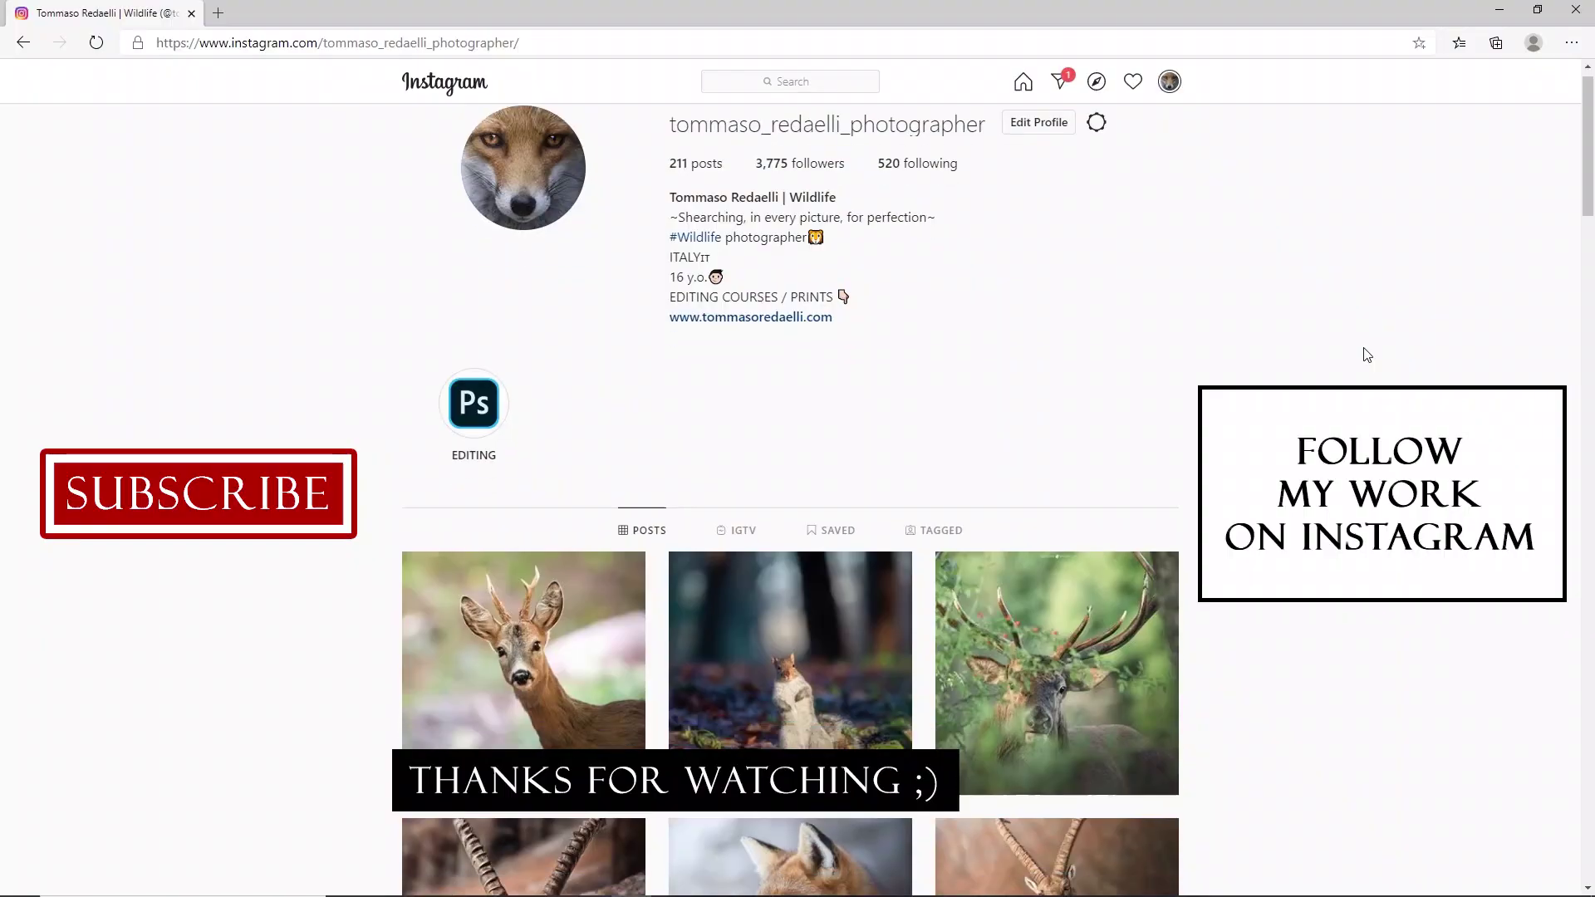
{"action": "scroll", "coordinate": [1367, 355], "scroll_direction": "down", "scroll_amount": 8}
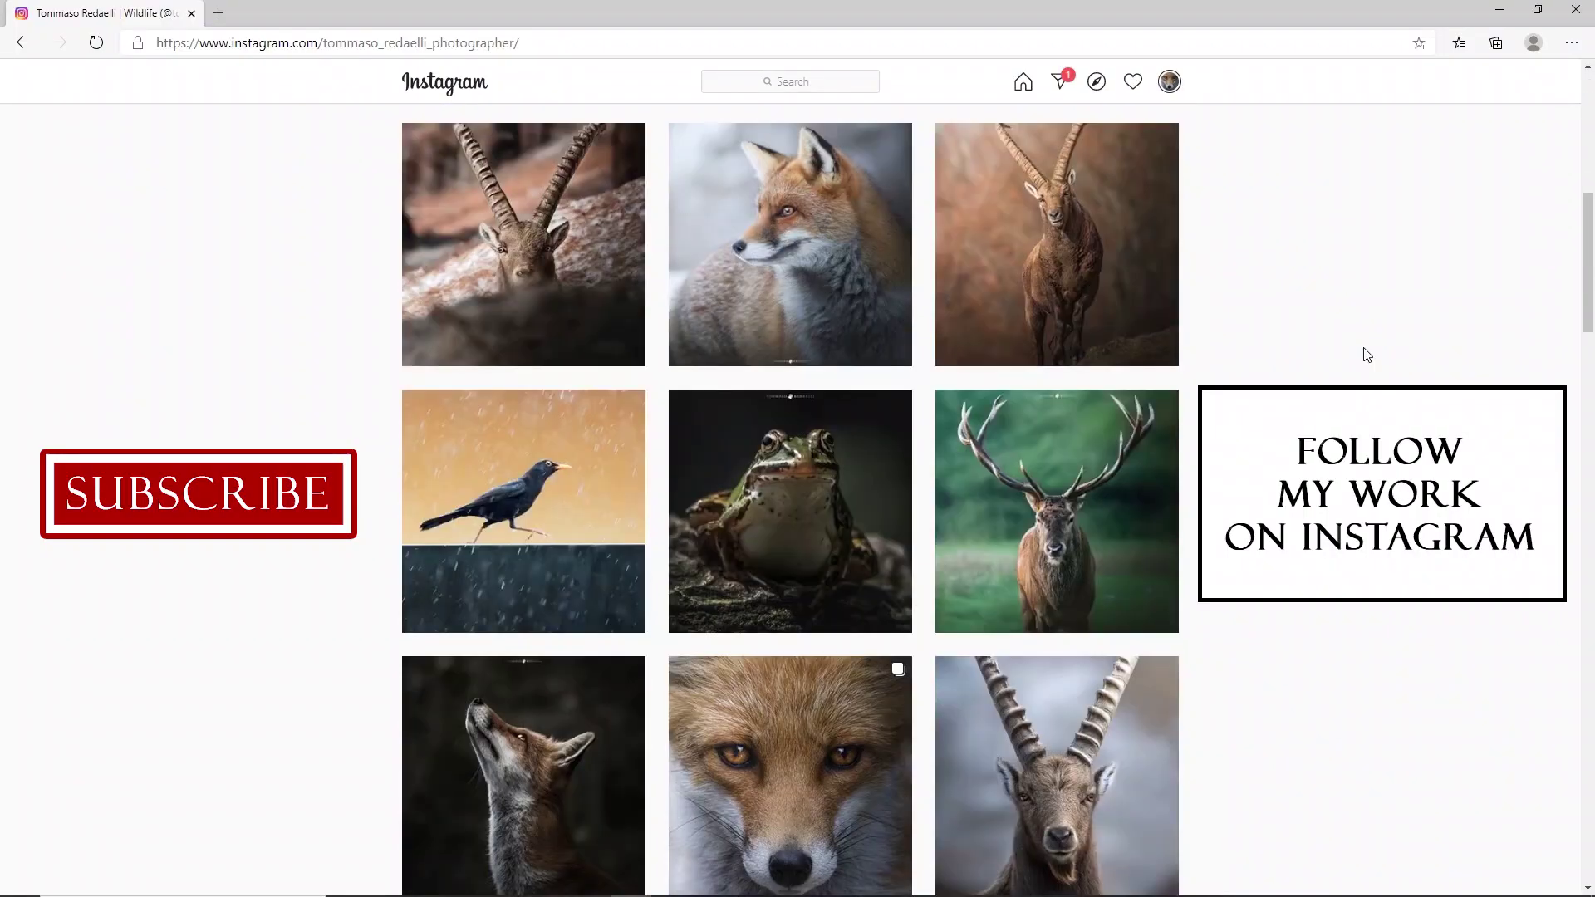
{"action": "scroll", "coordinate": [1366, 354], "scroll_direction": "down", "scroll_amount": 5}
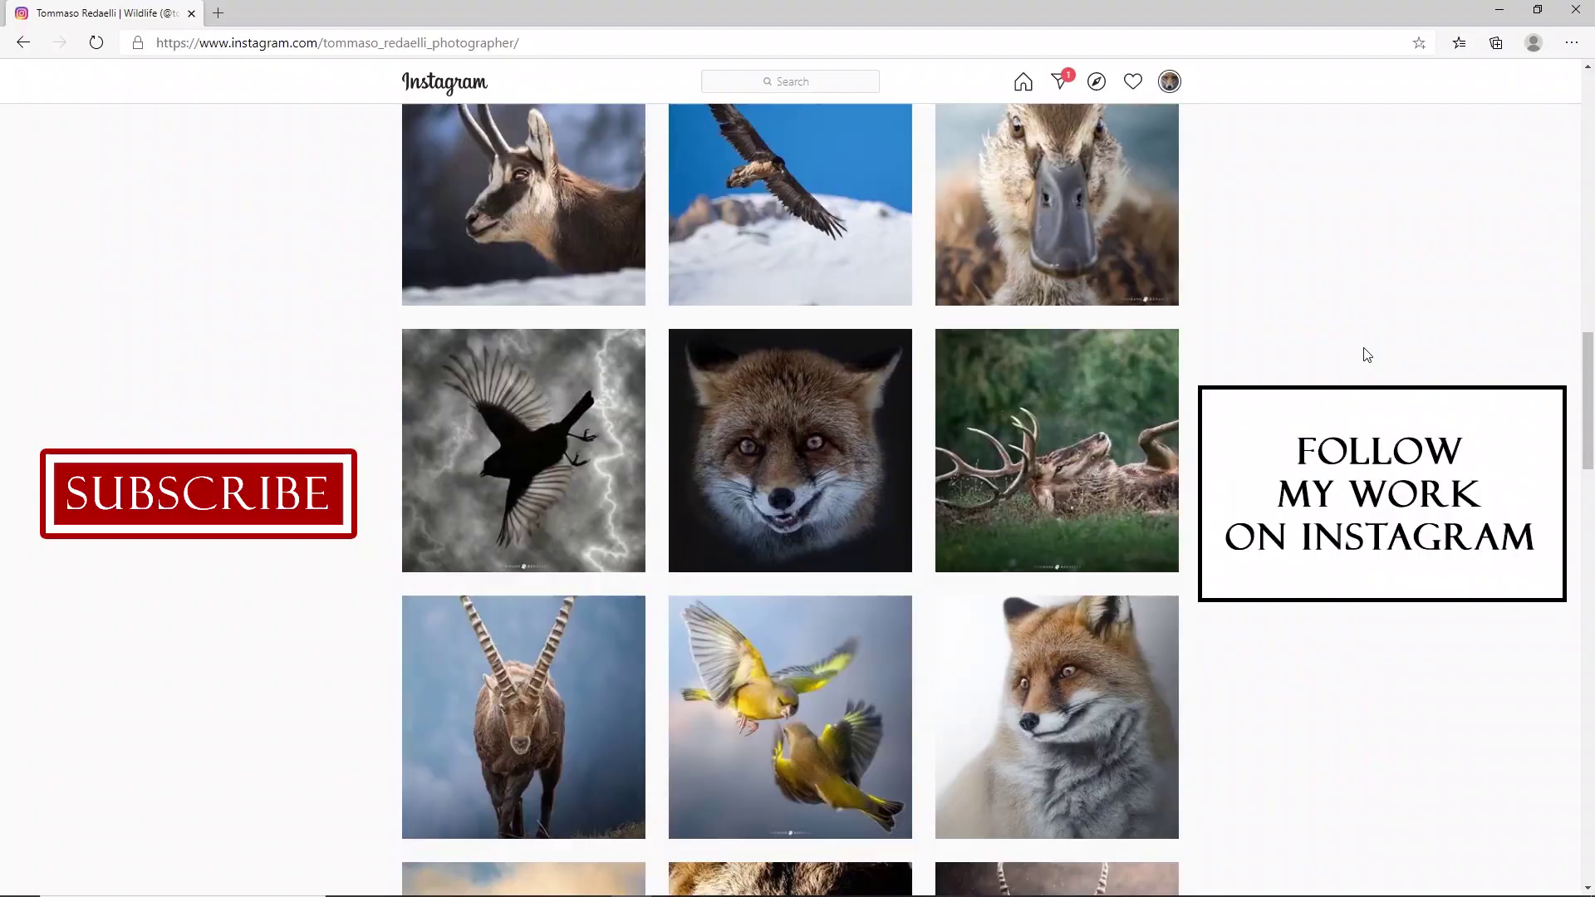